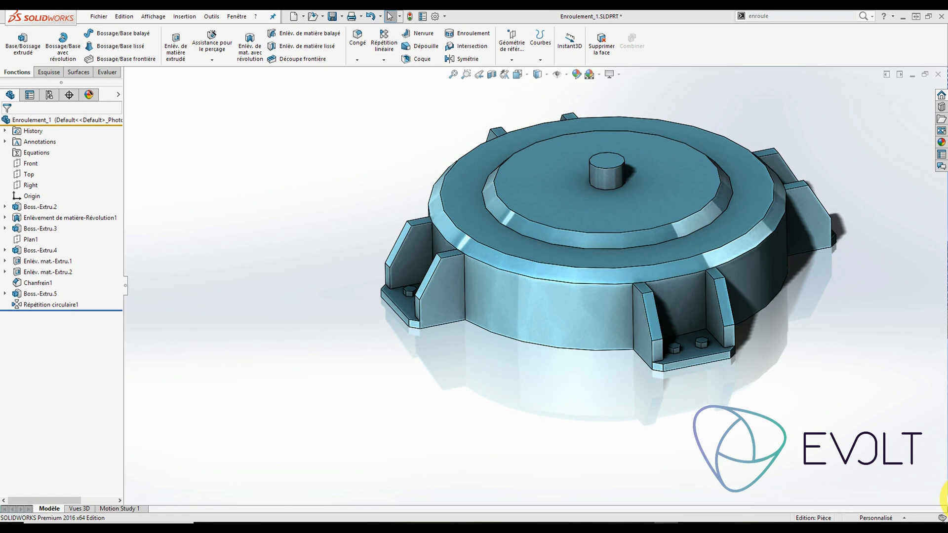
# Step: Examine the cylindrical side face between the mounting brackets and the orientation of the Front, Top and Right planes
pyautogui.scroll(-3, 815, 238)
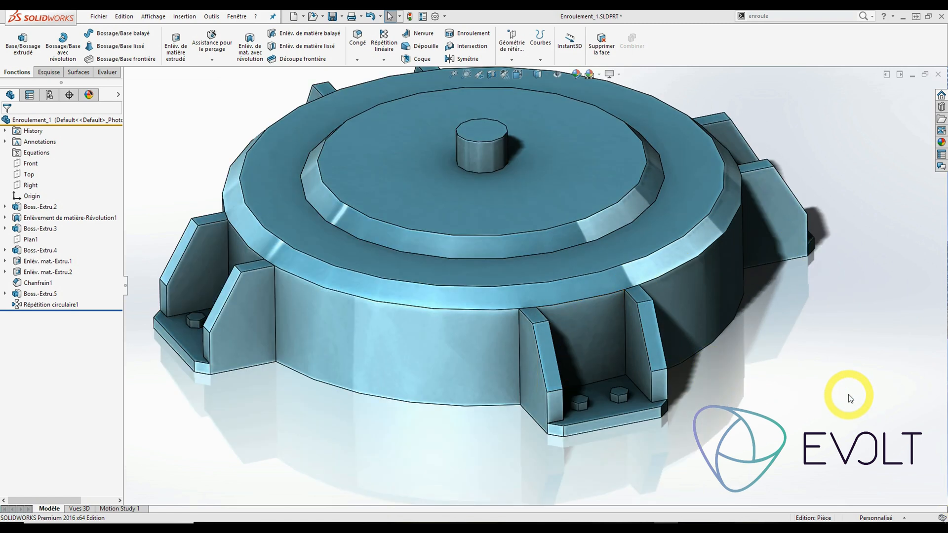
pyautogui.press('z')
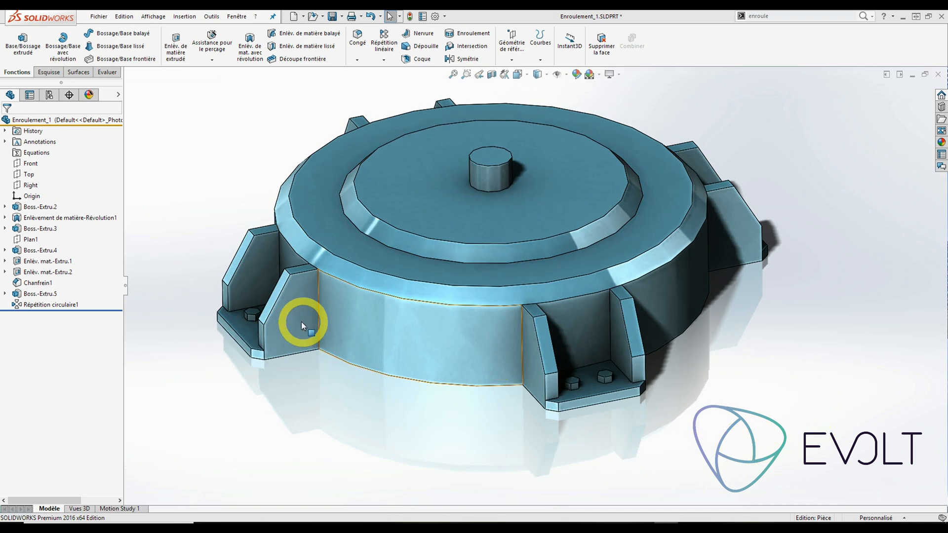
pyautogui.moveTo(388, 348); pyautogui.dragTo(357, 325, button='middle')
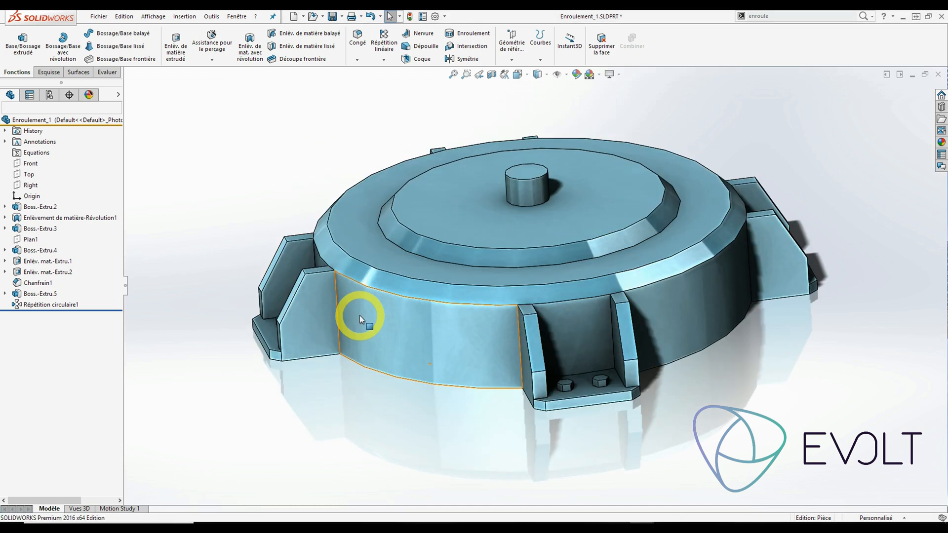
pyautogui.moveTo(359, 316); pyautogui.dragTo(423, 461, button='middle')
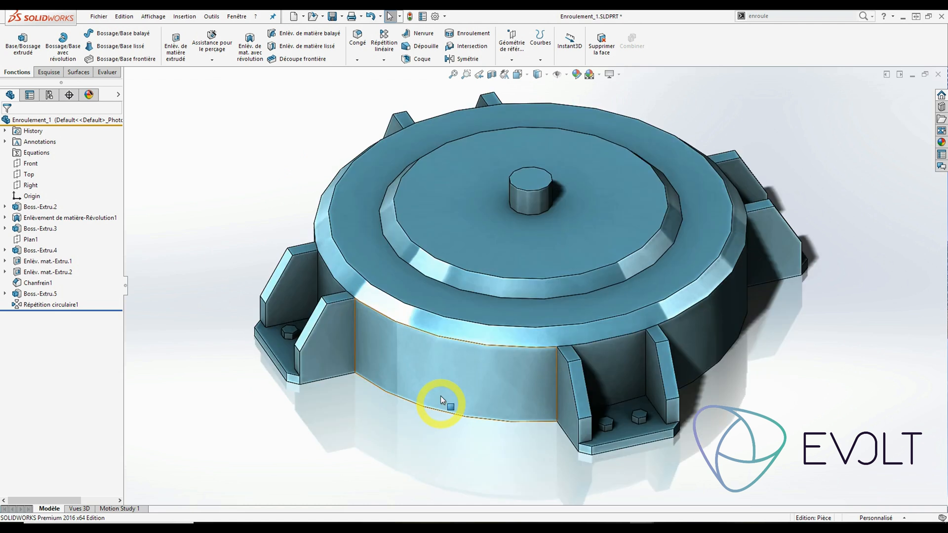
pyautogui.click(436, 377)
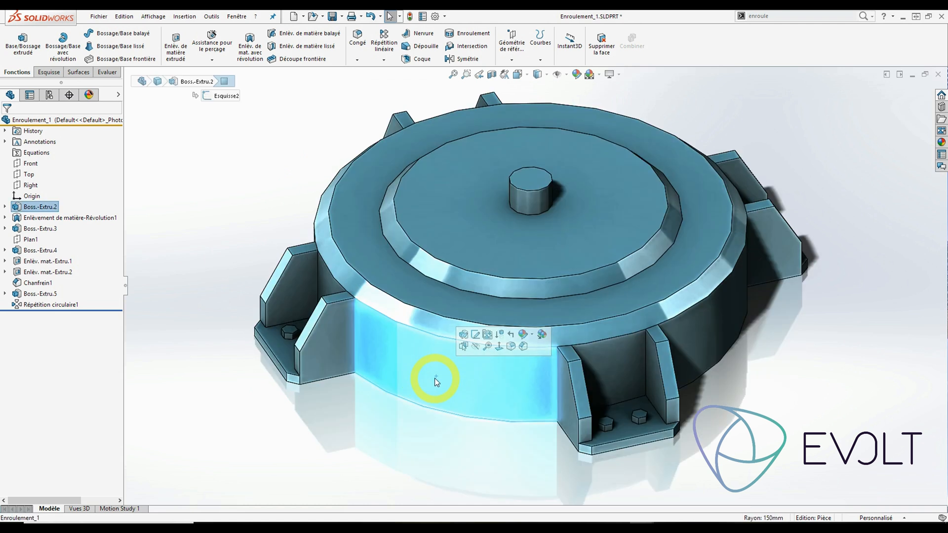
pyautogui.click(394, 422)
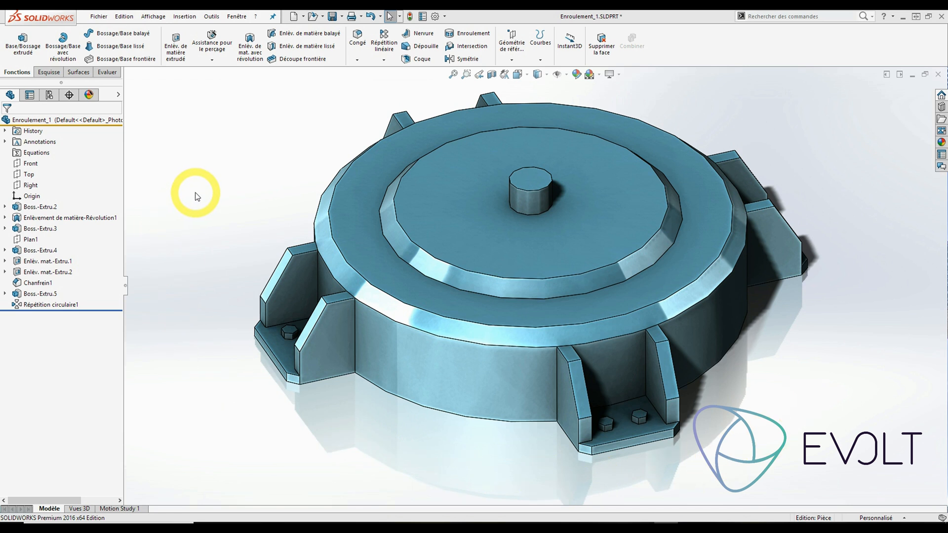
pyautogui.click(27, 165)
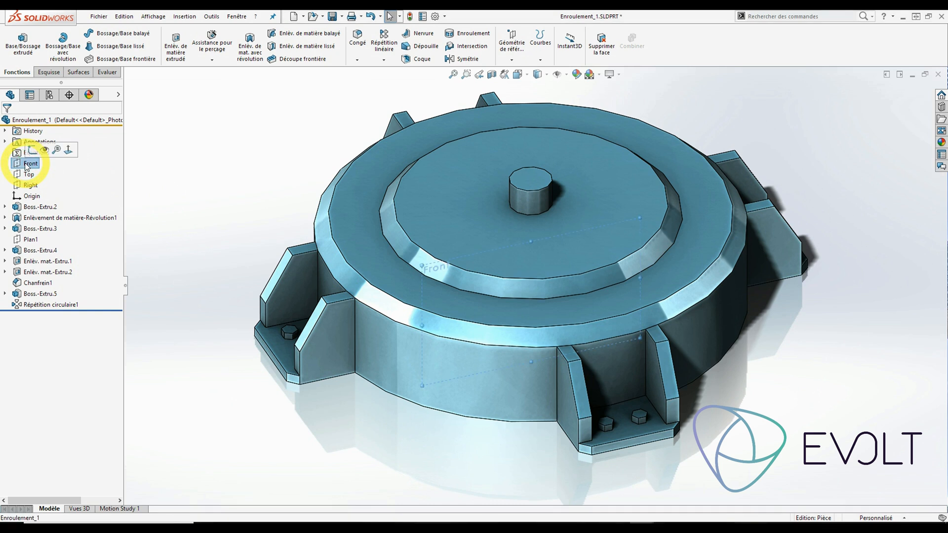
pyautogui.moveTo(381, 223); pyautogui.dragTo(482, 243, button='middle')
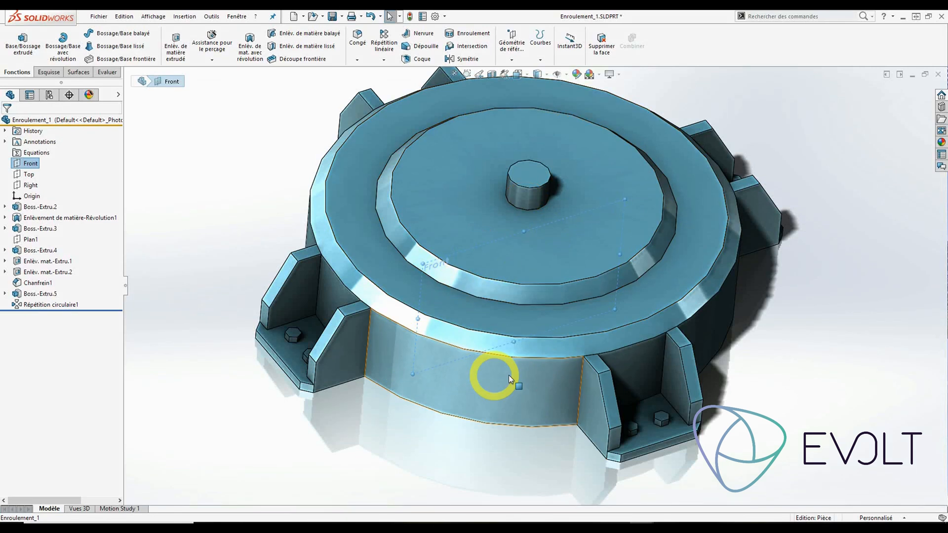
pyautogui.click(30, 175)
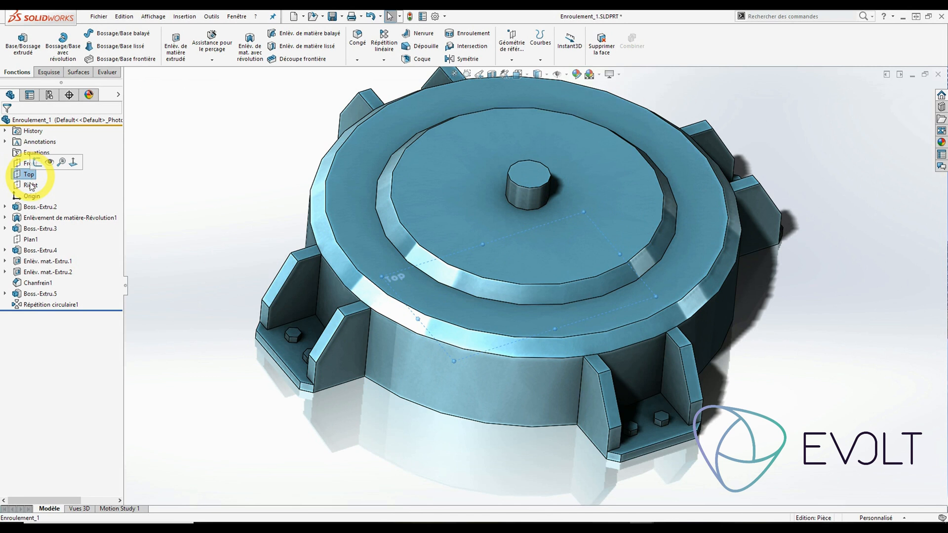
pyautogui.click(30, 185)
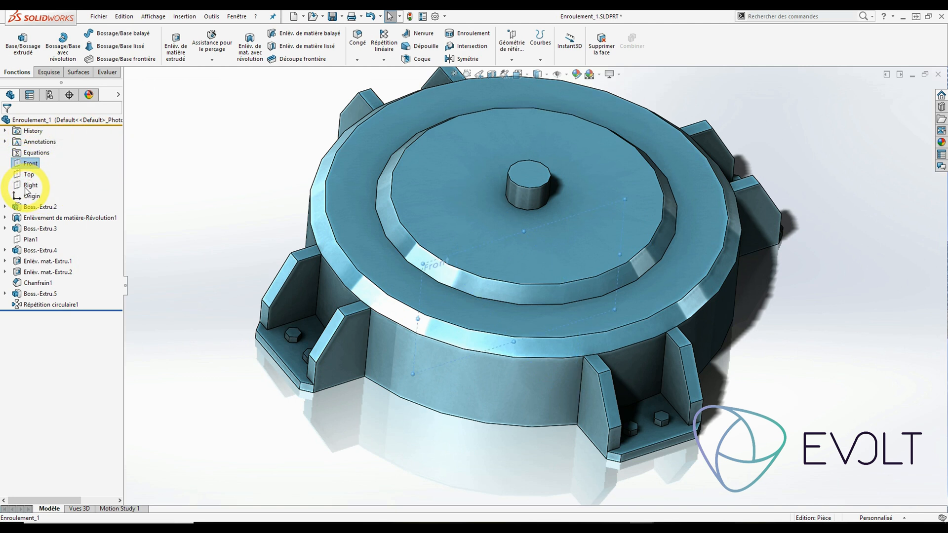
pyautogui.click(758, 143)
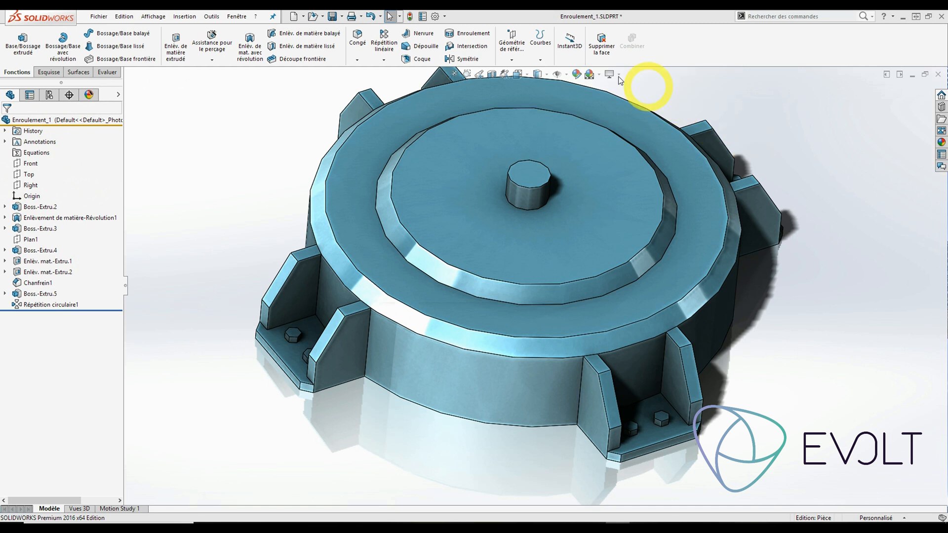
# Step: Create a reference plane midway between the Front and Right planes
pyautogui.click(510, 50)
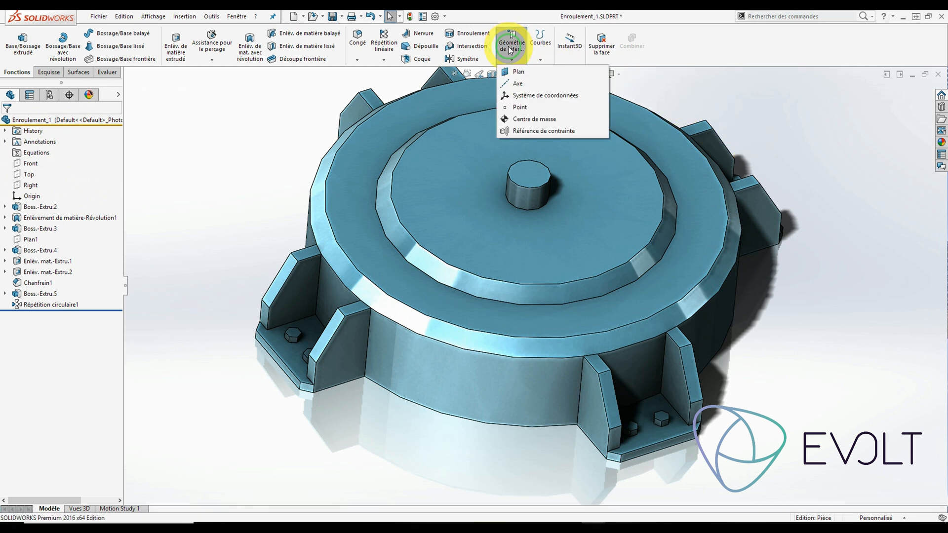
pyautogui.click(514, 74)
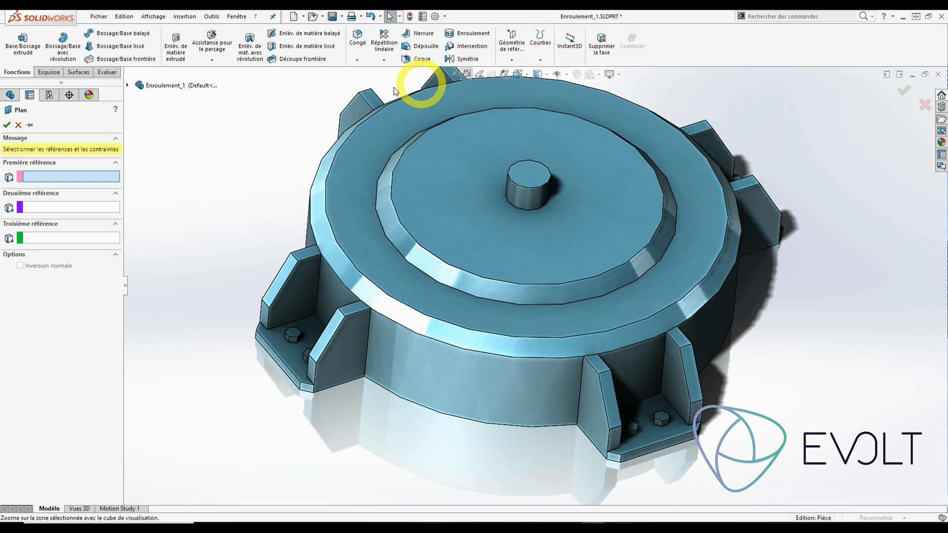
pyautogui.click(127, 87)
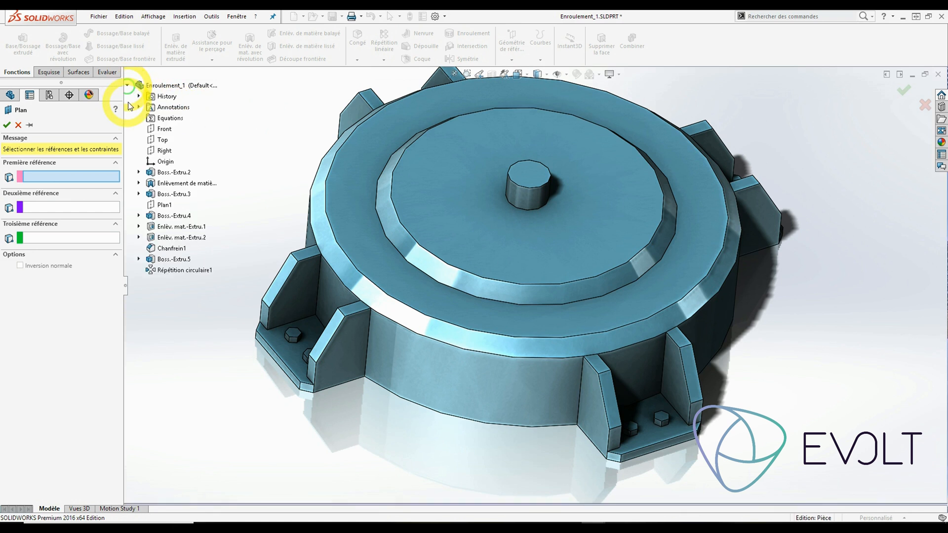
pyautogui.click(163, 129)
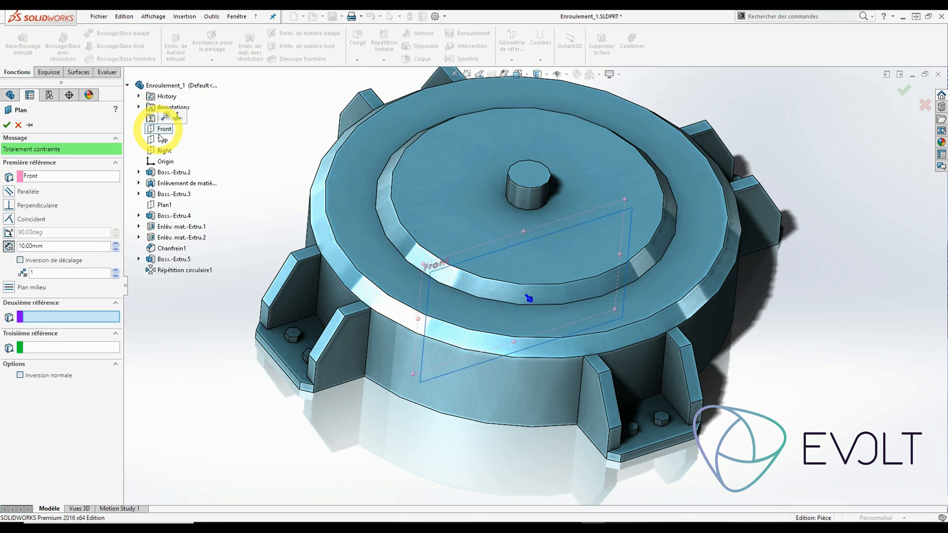
pyautogui.click(163, 151)
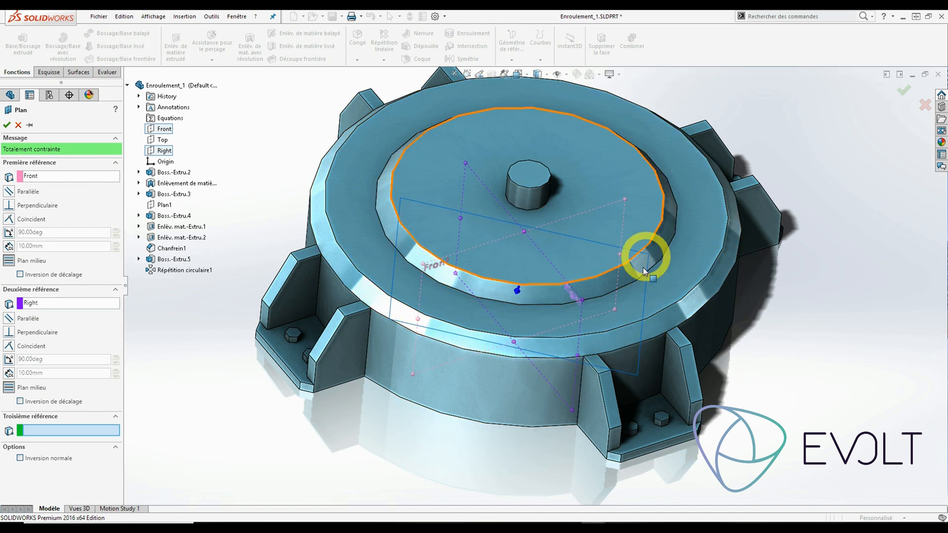
pyautogui.moveTo(523, 267)
pyautogui.mouseDown(button='middle')
pyautogui.moveTo(510, 321)
pyautogui.moveTo(521, 262)
pyautogui.mouseUp(button='middle')
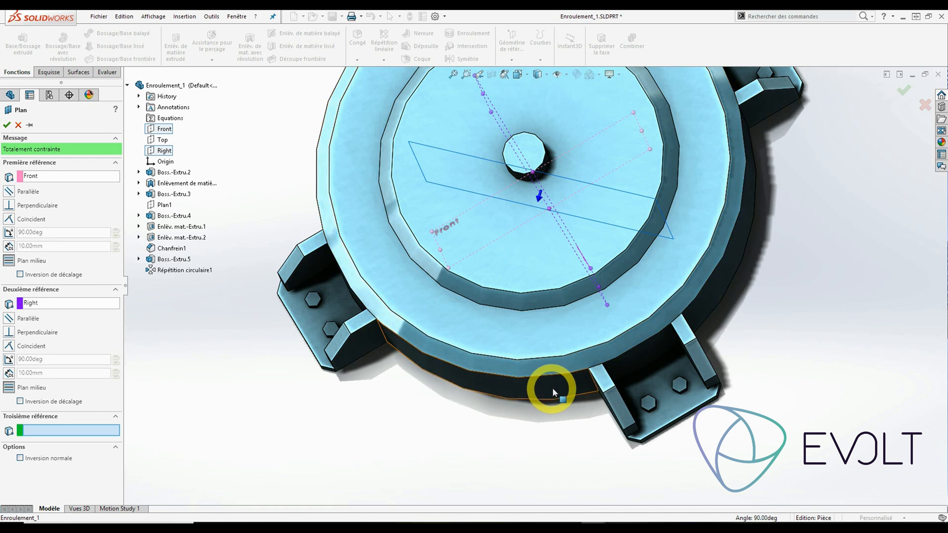
pyautogui.click(7, 126)
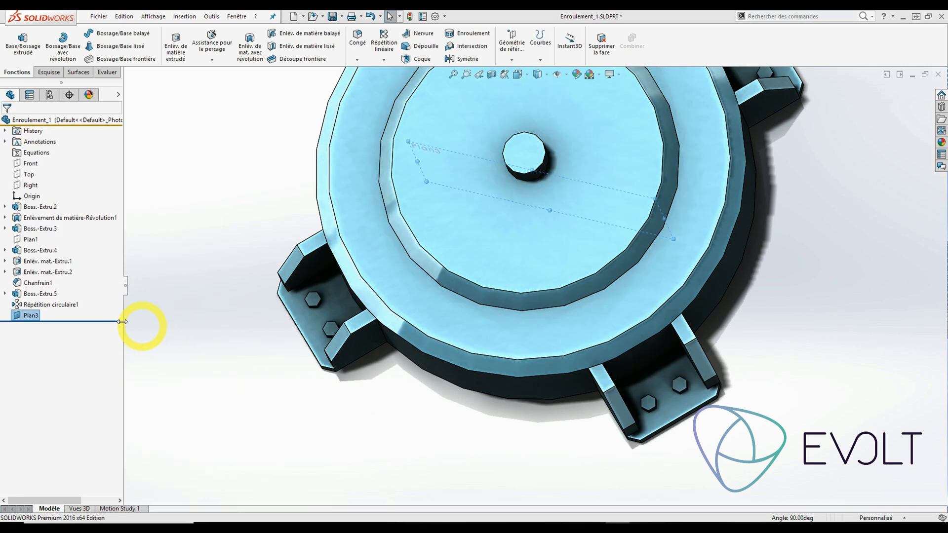
# Step: Start a new sketch on the mid-plane just created between Front and Right
pyautogui.click(32, 316)
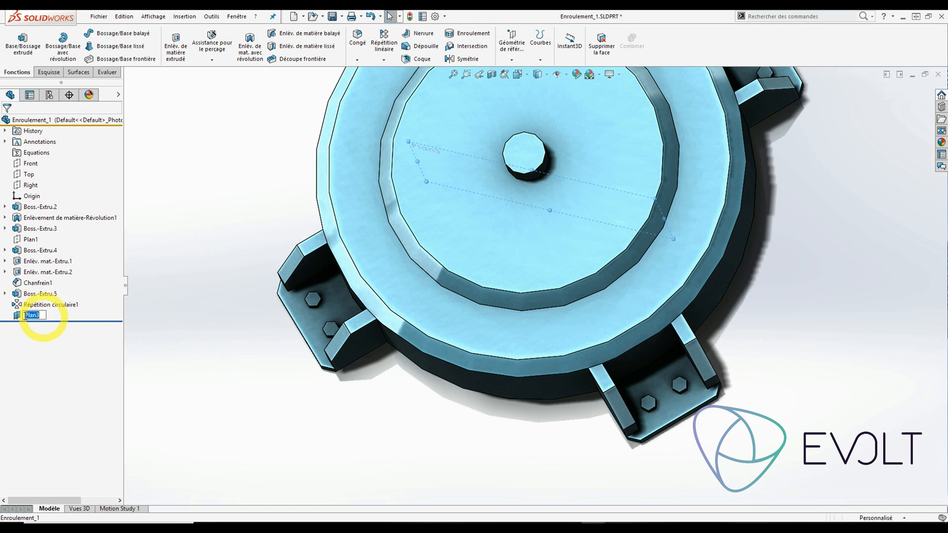
pyautogui.click(65, 337)
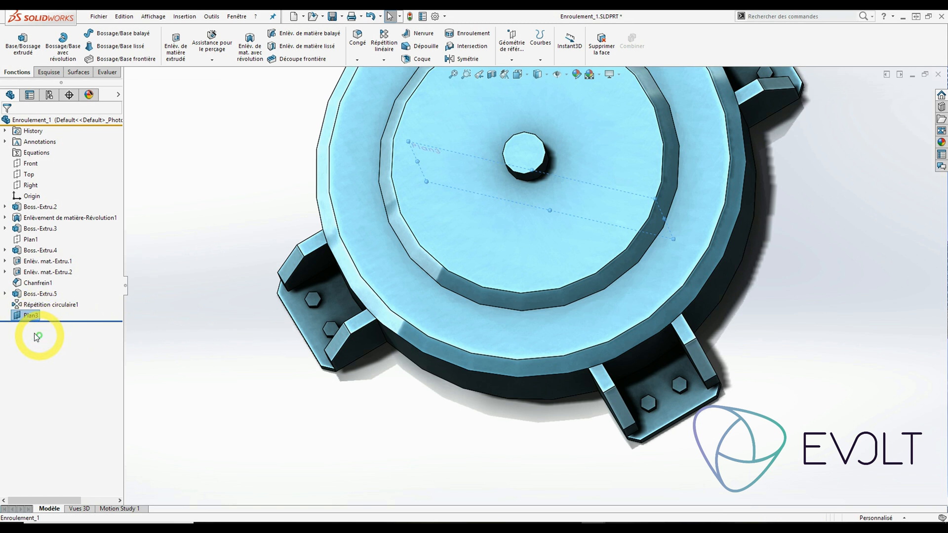
pyautogui.click(17, 317)
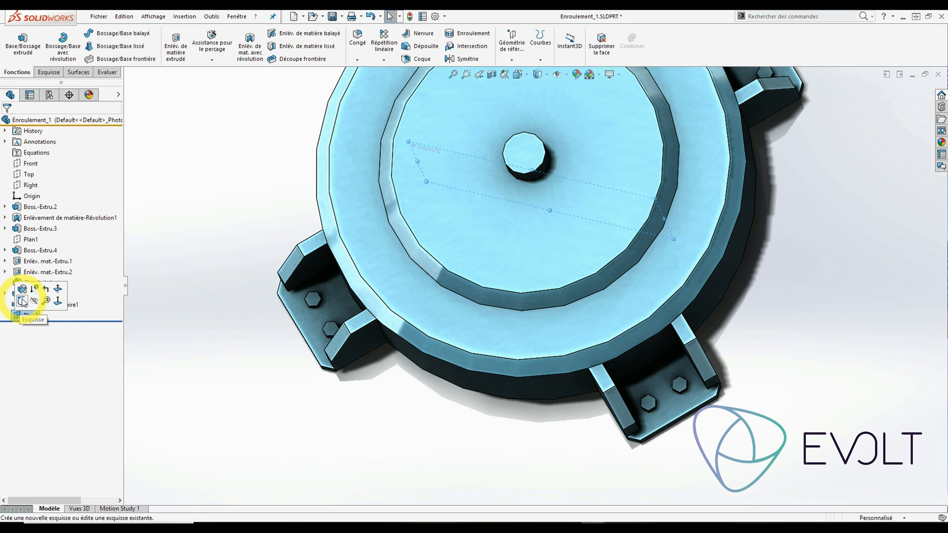
pyautogui.click(22, 302)
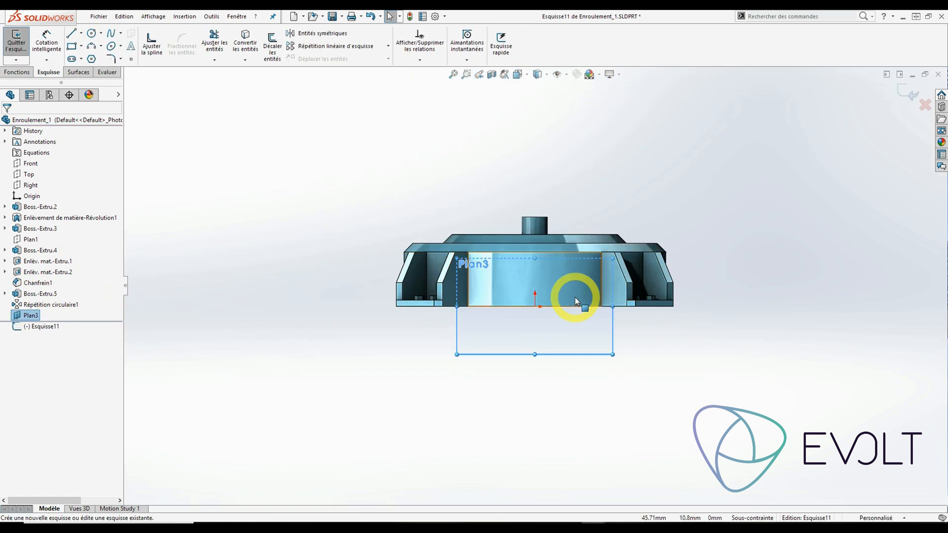
pyautogui.press('f')
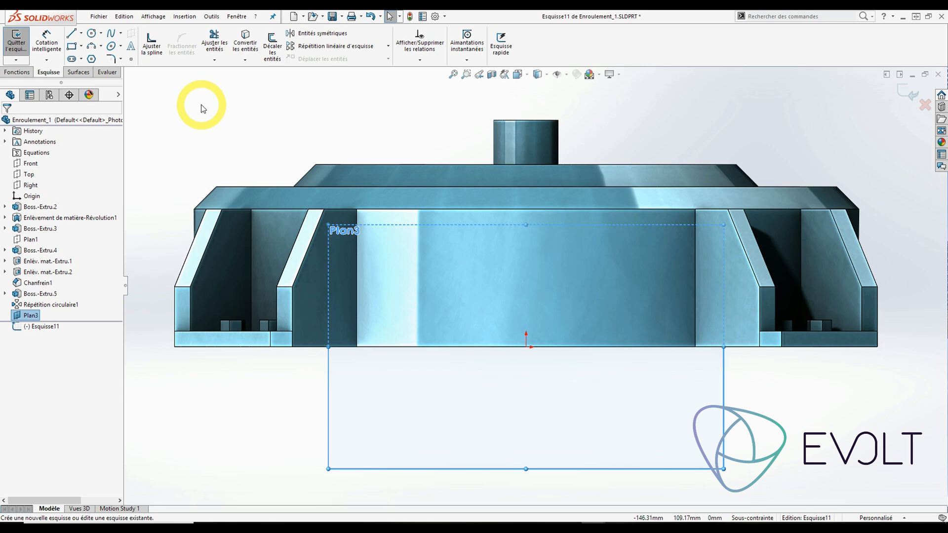
# Step: Draw a horizontal construction line about 94 mm long across the cylindrical side face, above the origin
pyautogui.click(82, 34)
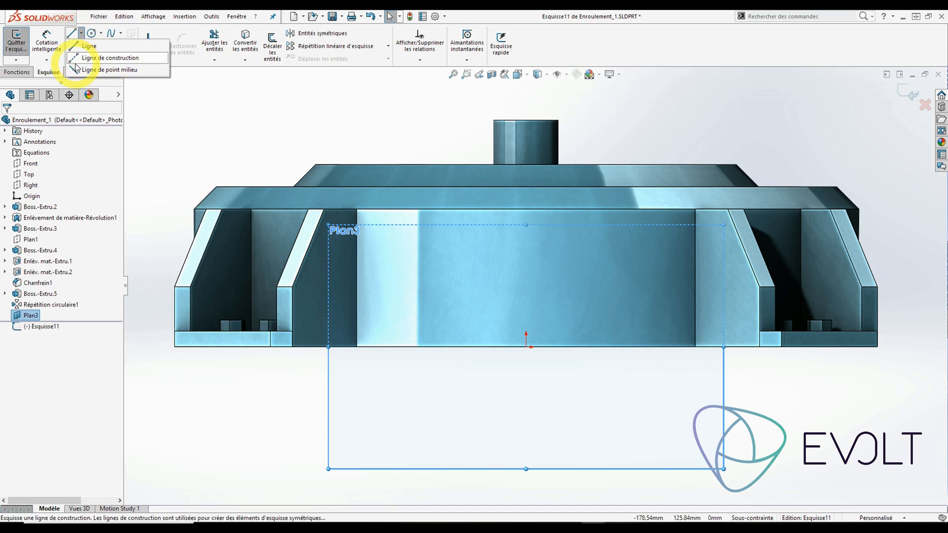
pyautogui.click(76, 60)
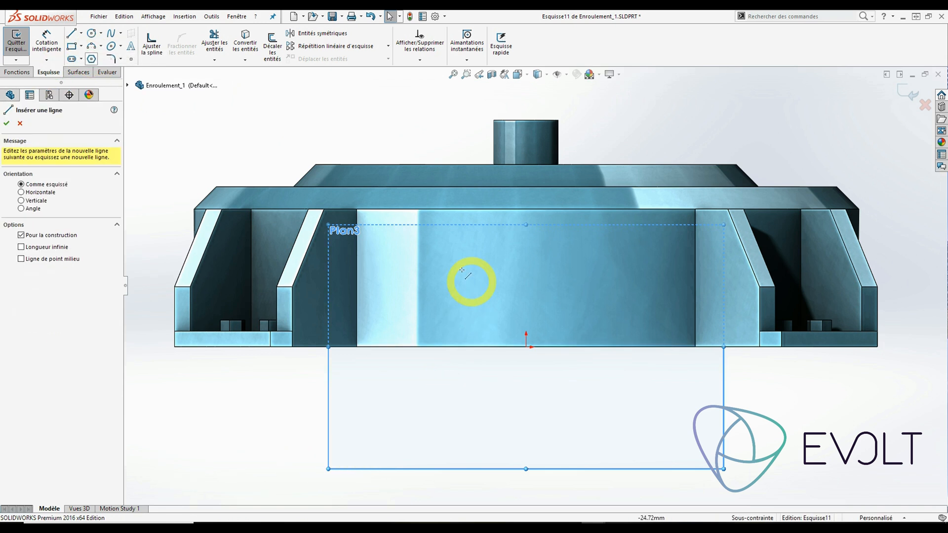
pyautogui.click(416, 276)
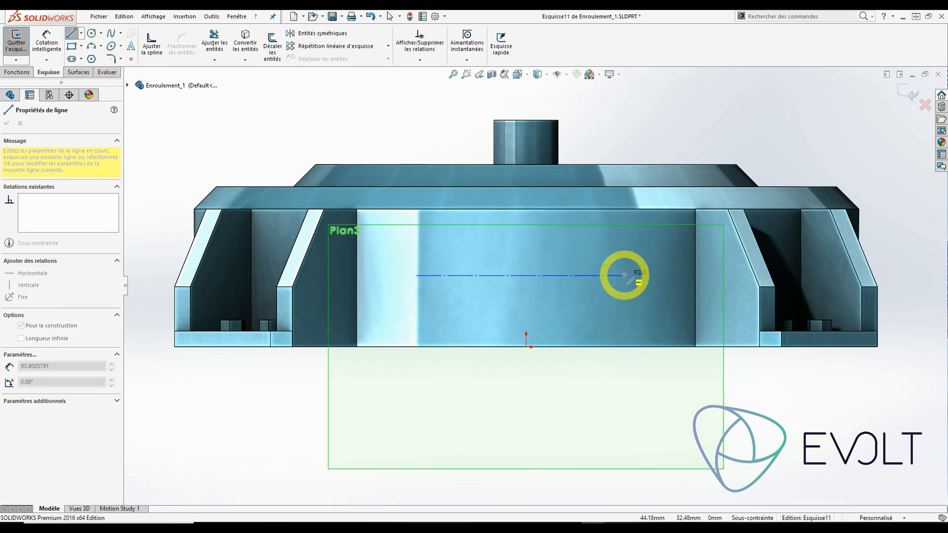
pyautogui.click(625, 275)
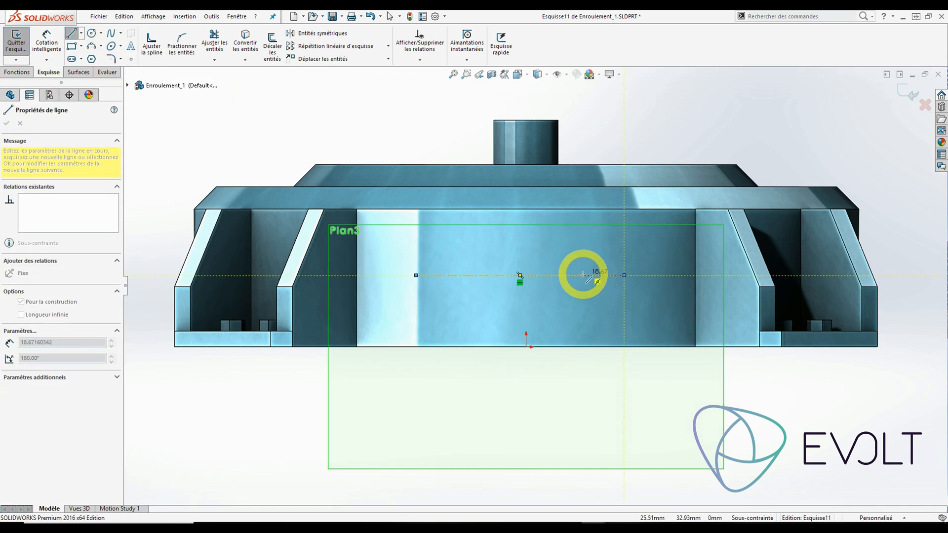
pyautogui.press('Escape')
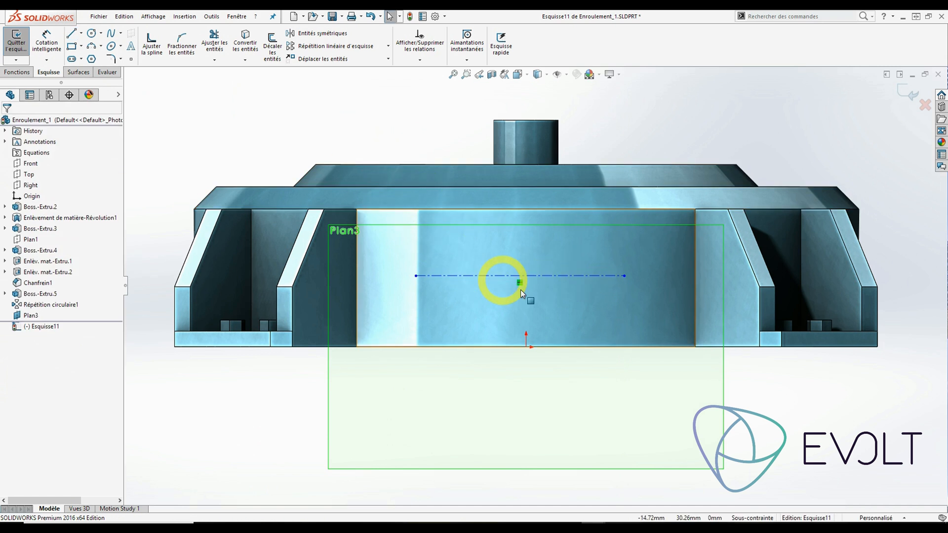
pyautogui.click(461, 276)
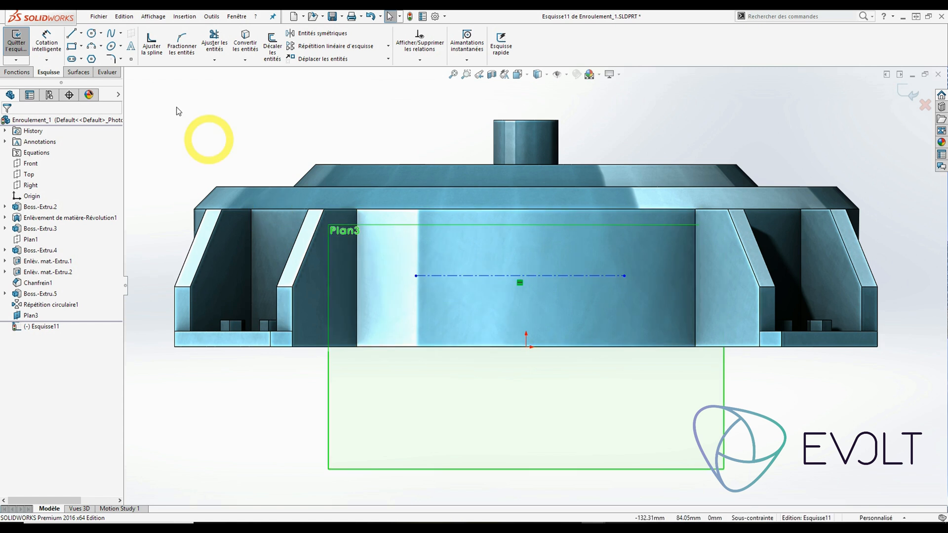
# Step: Dimension the construction line 30 mm above the bottom edge of the cylindrical side face
pyautogui.click(46, 41)
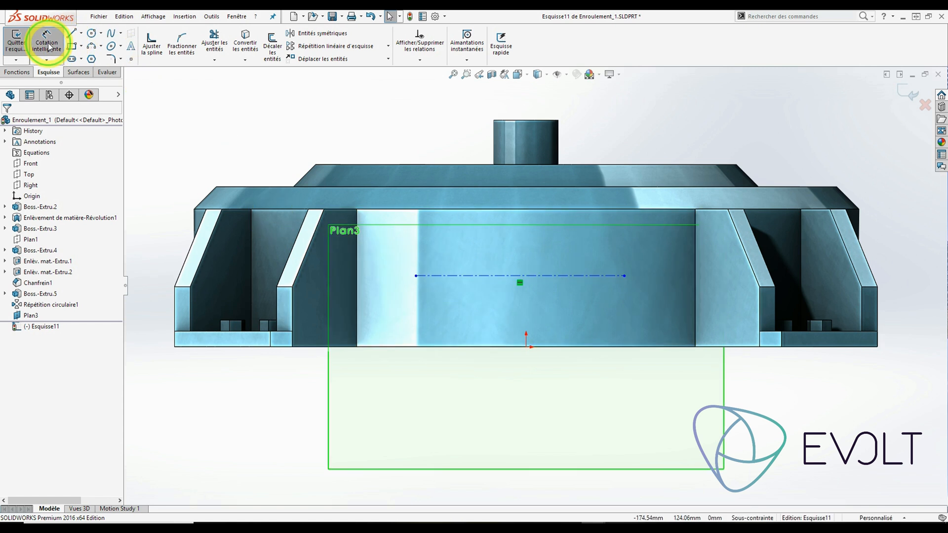
pyautogui.click(441, 276)
pyautogui.click(459, 347)
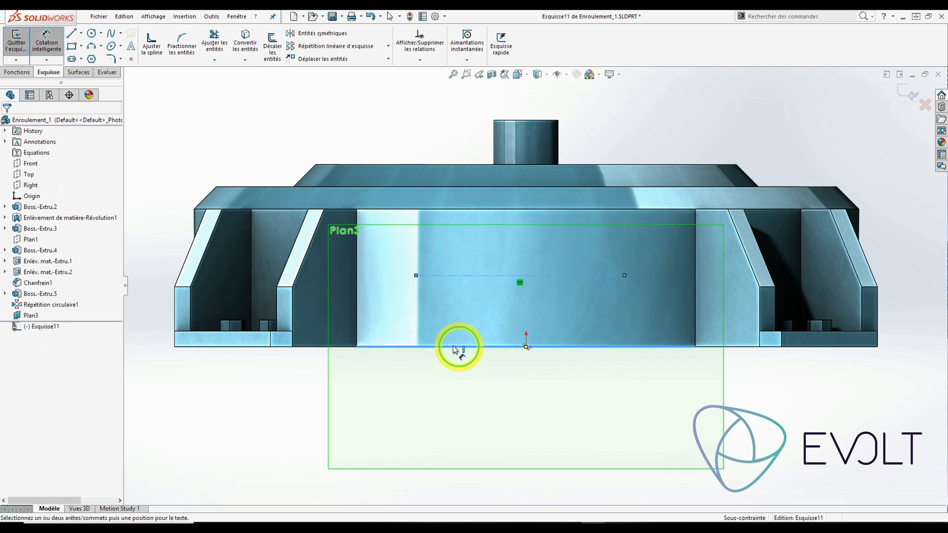
pyautogui.click(159, 106)
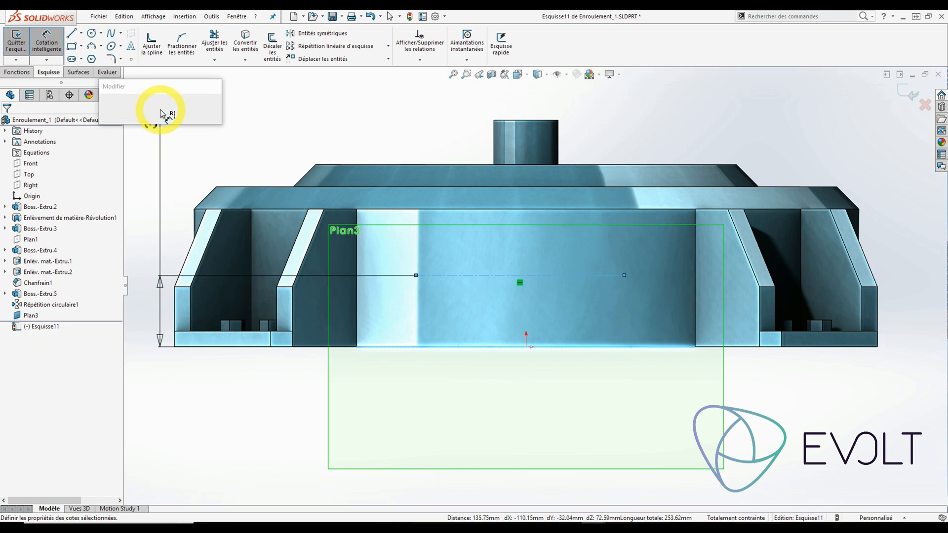
pyautogui.write('30')
pyautogui.press('Return')
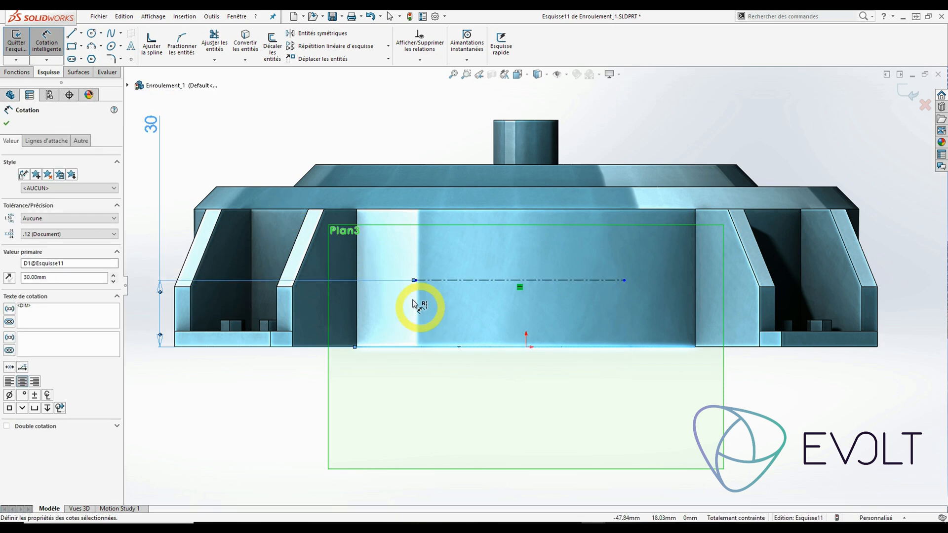
# Step: Dimension the horizontal distance between the construction line's left endpoint and the origin as 40 mm
pyautogui.click(415, 280)
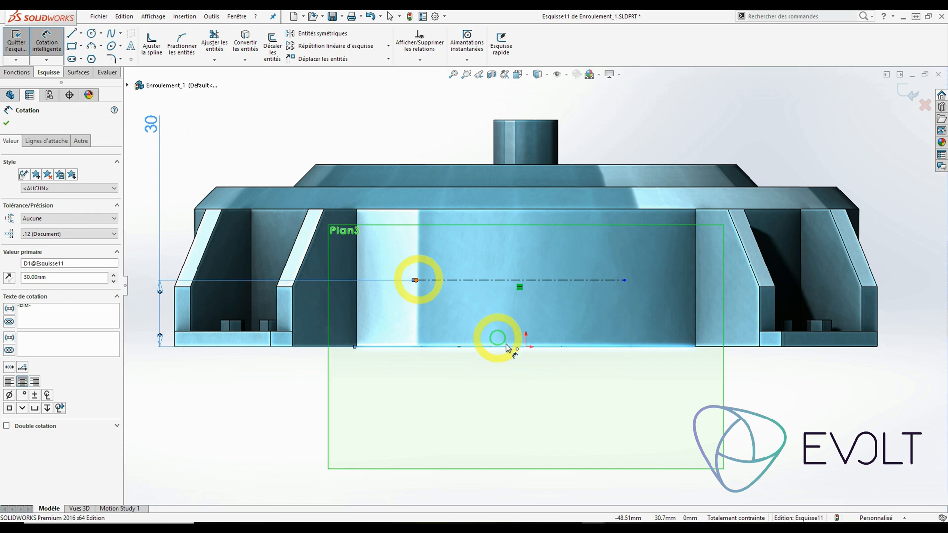
pyautogui.click(526, 347)
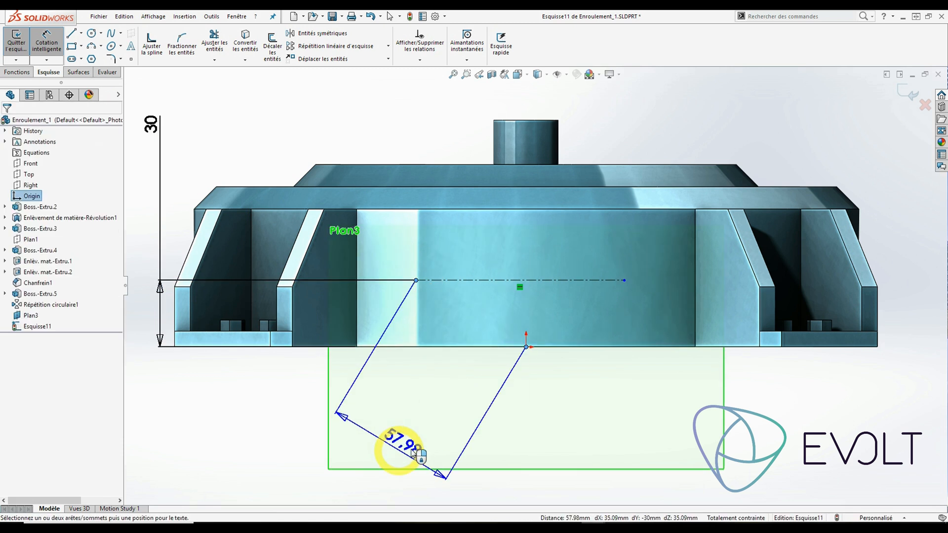
pyautogui.click(442, 447)
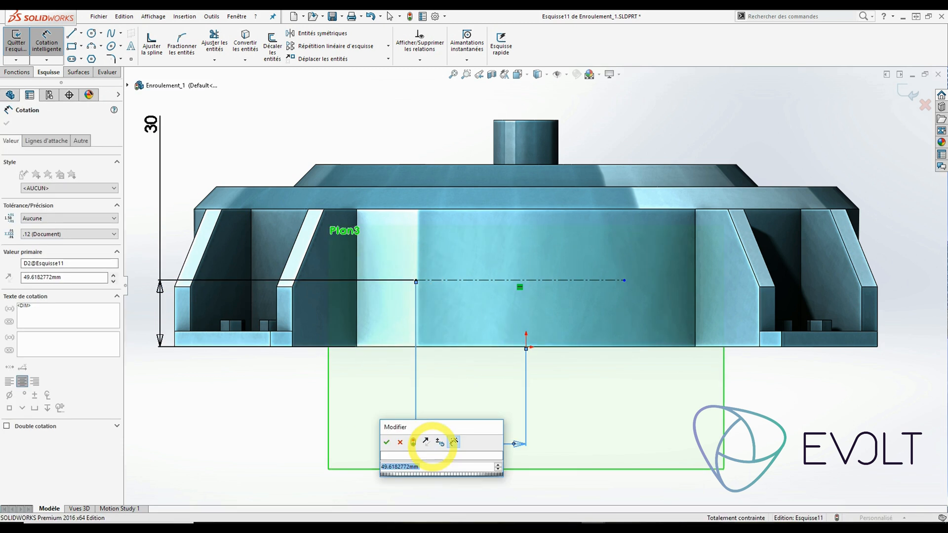
pyautogui.click(434, 446)
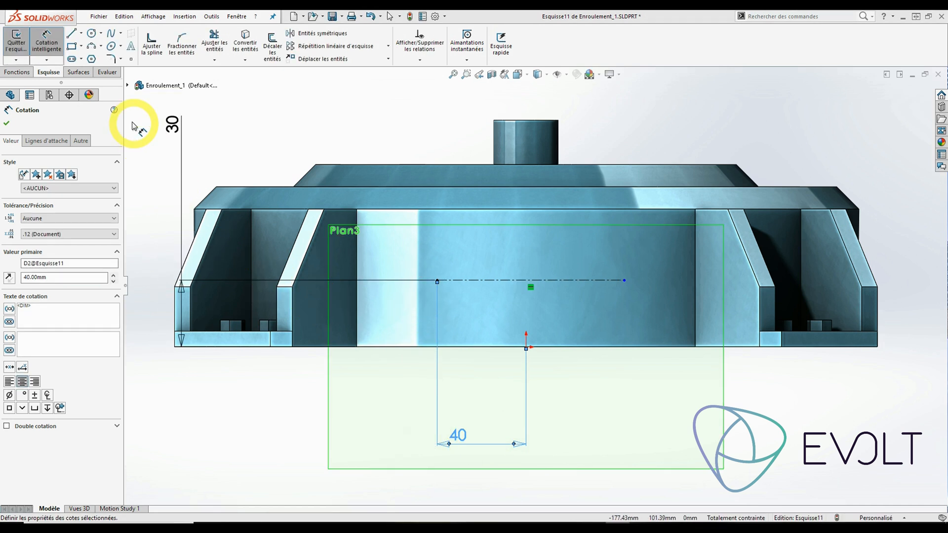
# Step: Add the sketch text "MADE BY EVOLT" and attach it to the horizontal construction line
pyautogui.click(132, 48)
pyautogui.click(37, 204)
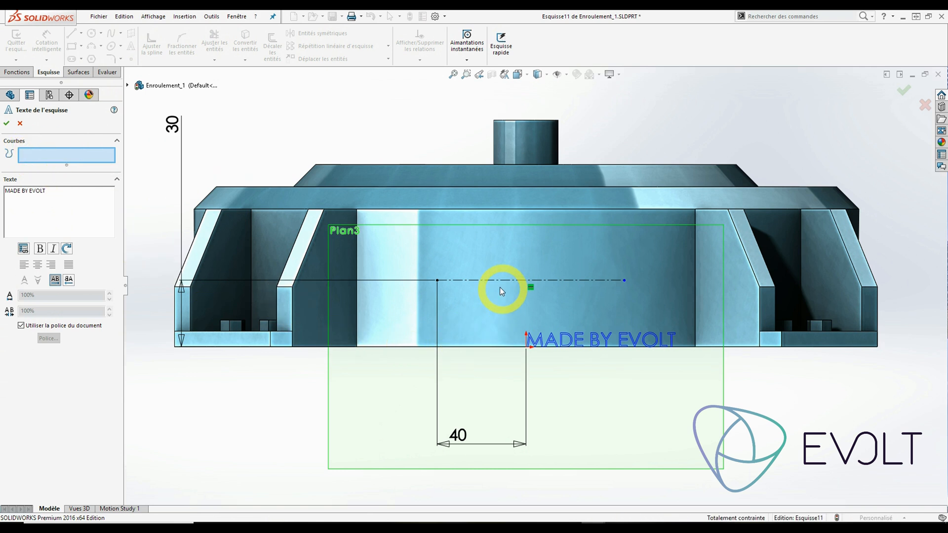
pyautogui.click(460, 280)
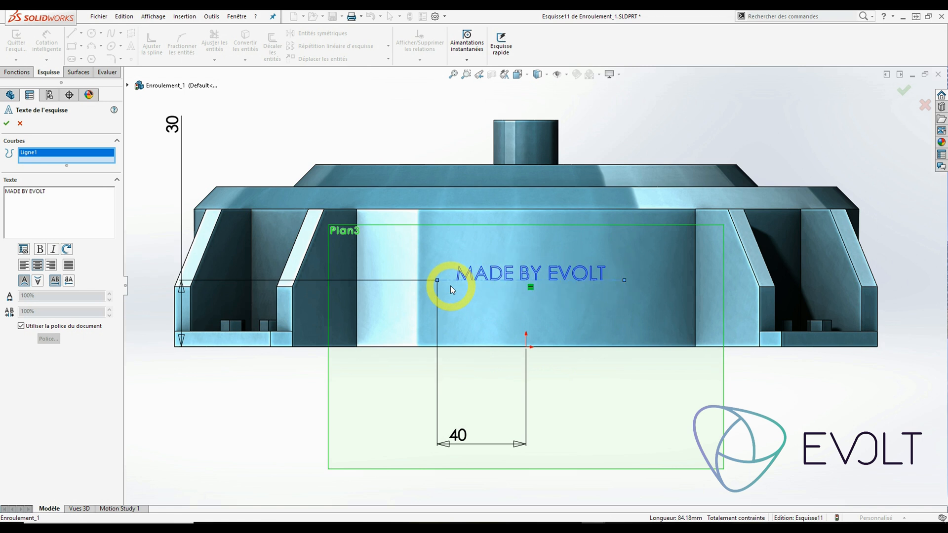
# Step: Try left and right alignment for the sketch text, and fully justify it along the construction line
pyautogui.click(28, 269)
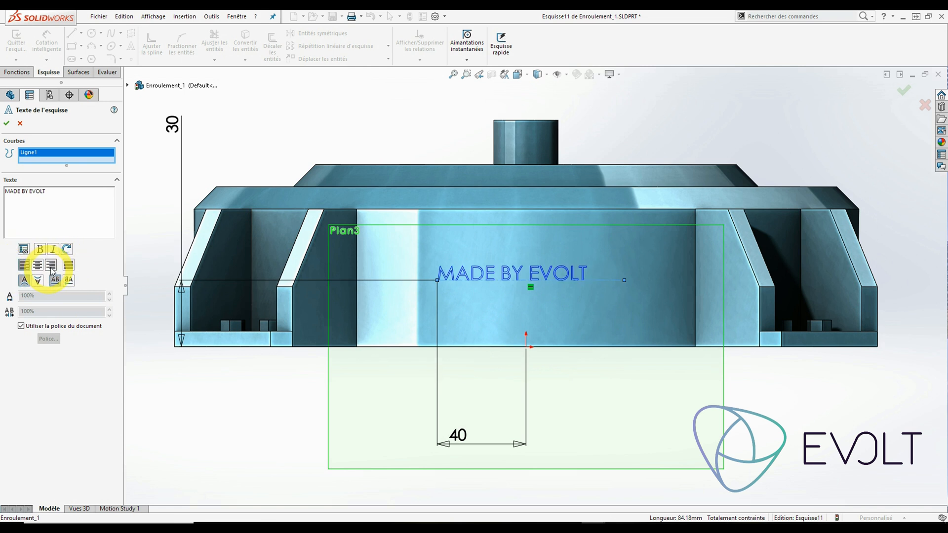
pyautogui.click(51, 265)
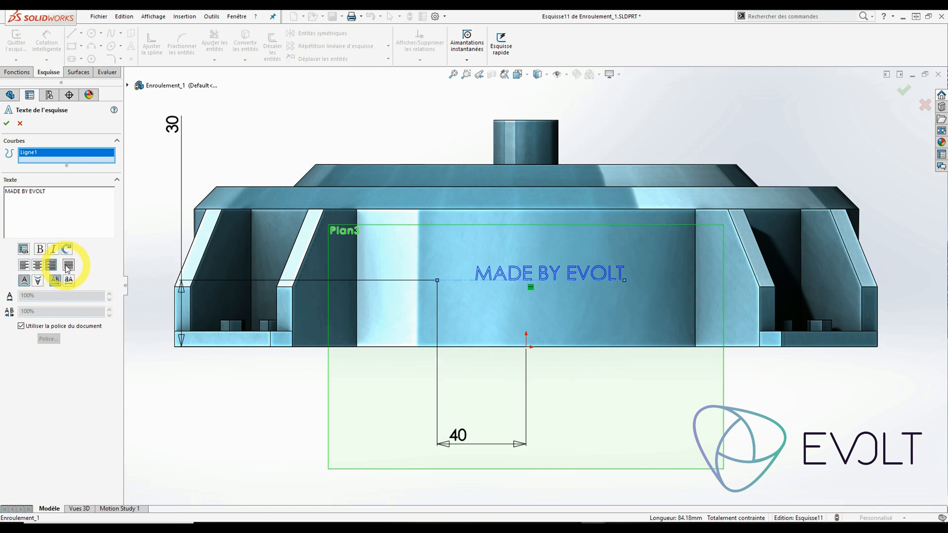
pyautogui.click(68, 266)
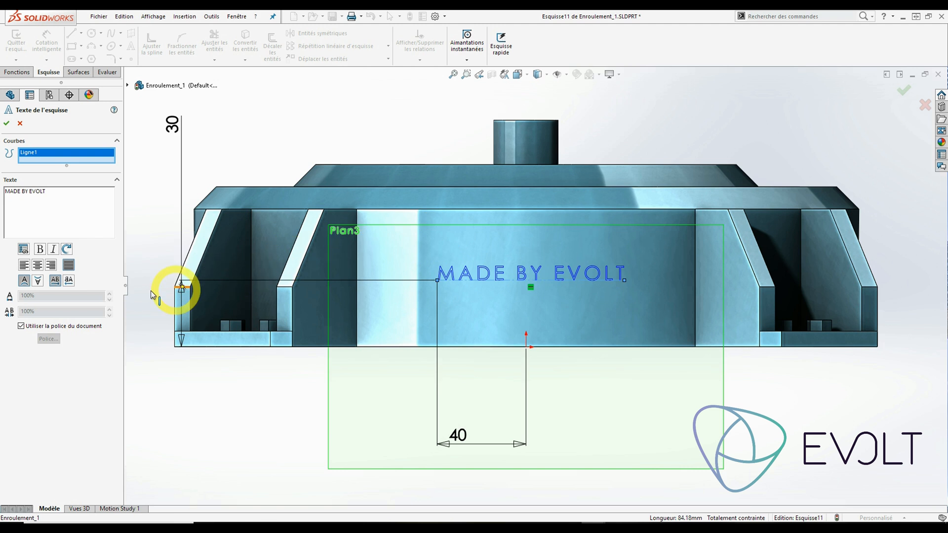
# Step: Try flipping the sketch text vertically and horizontally, and restore its upright, forward-reading orientation
pyautogui.click(40, 282)
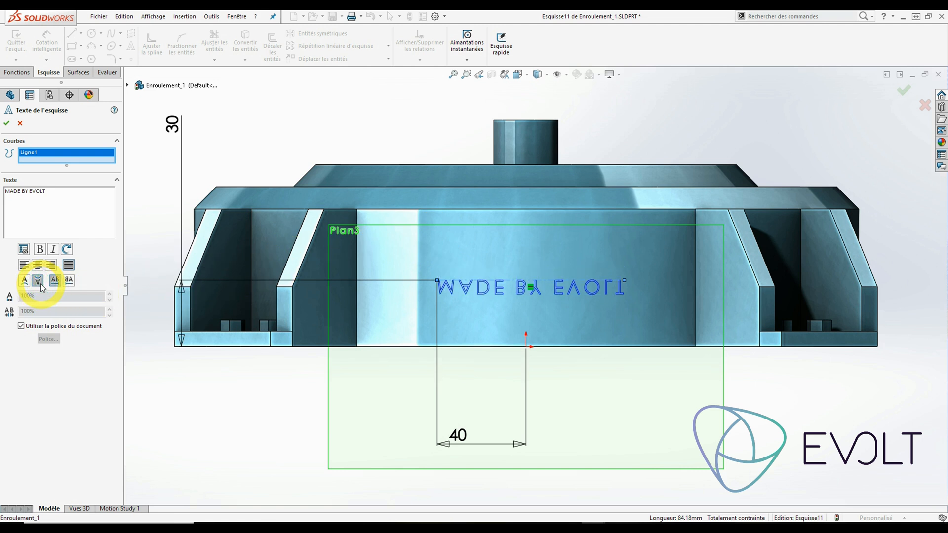
pyautogui.click(68, 281)
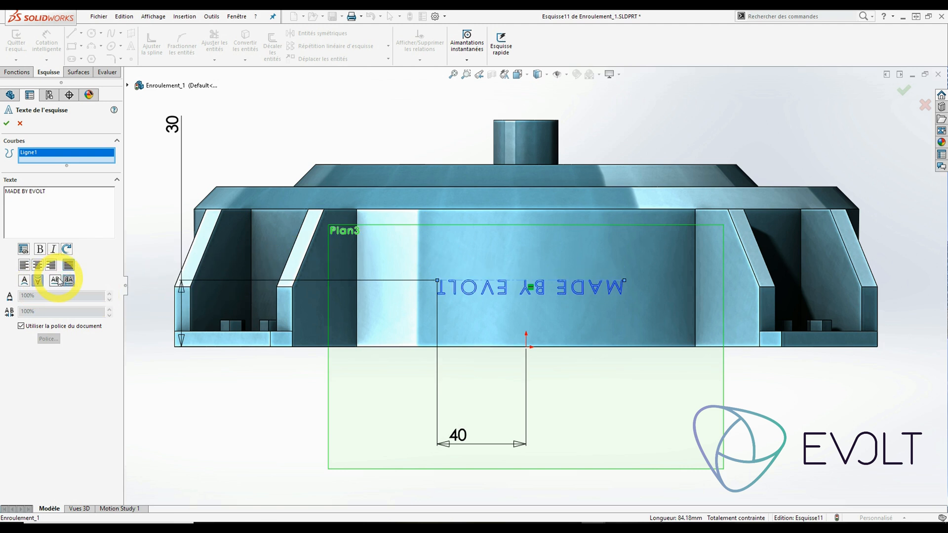
pyautogui.click(55, 280)
pyautogui.click(25, 281)
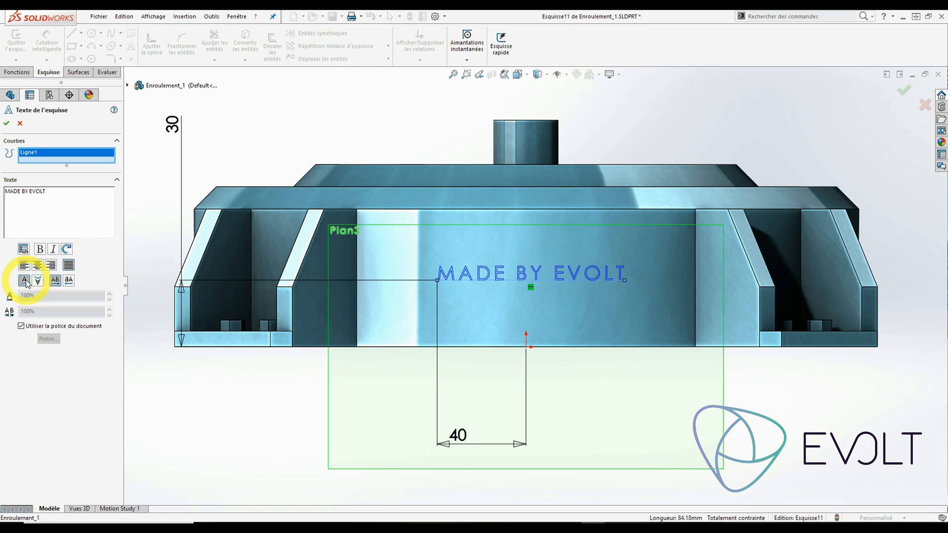
# Step: Override the document font and try Courier Std at 36 points for the sketch text
pyautogui.click(21, 327)
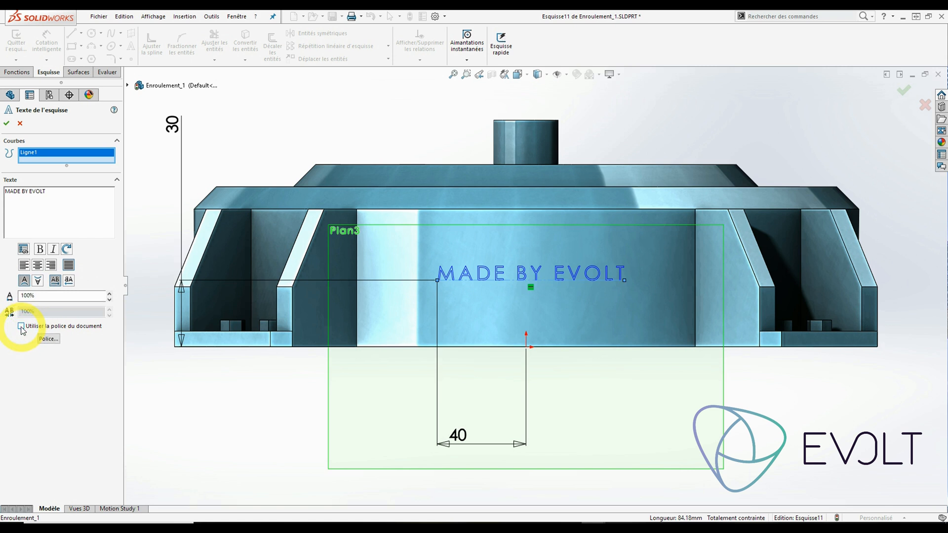
pyautogui.click(46, 339)
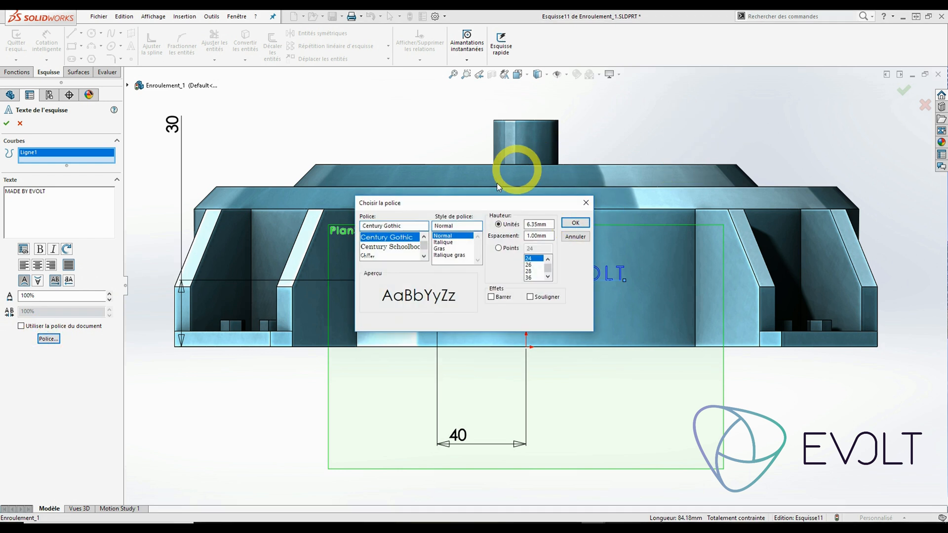
pyautogui.scroll(-3, 395, 247)
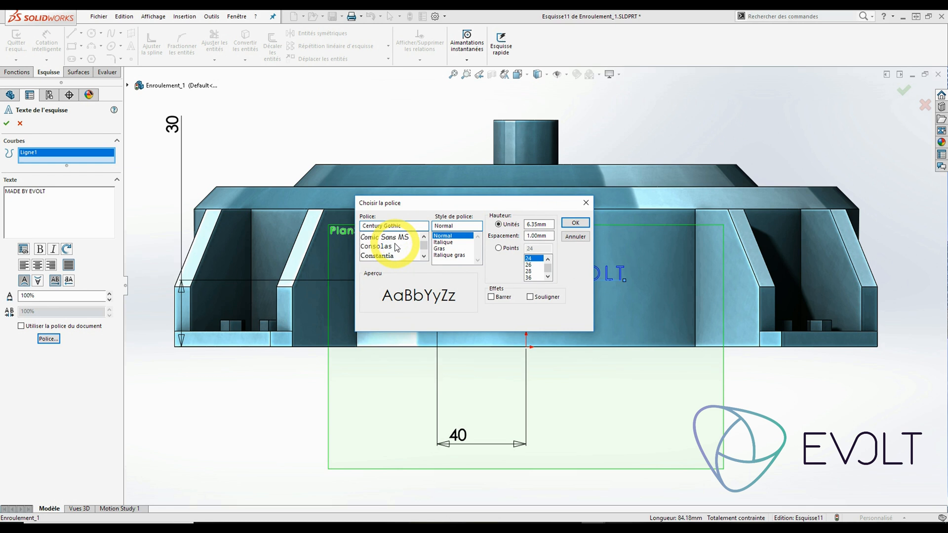
pyautogui.scroll(-1, 396, 247)
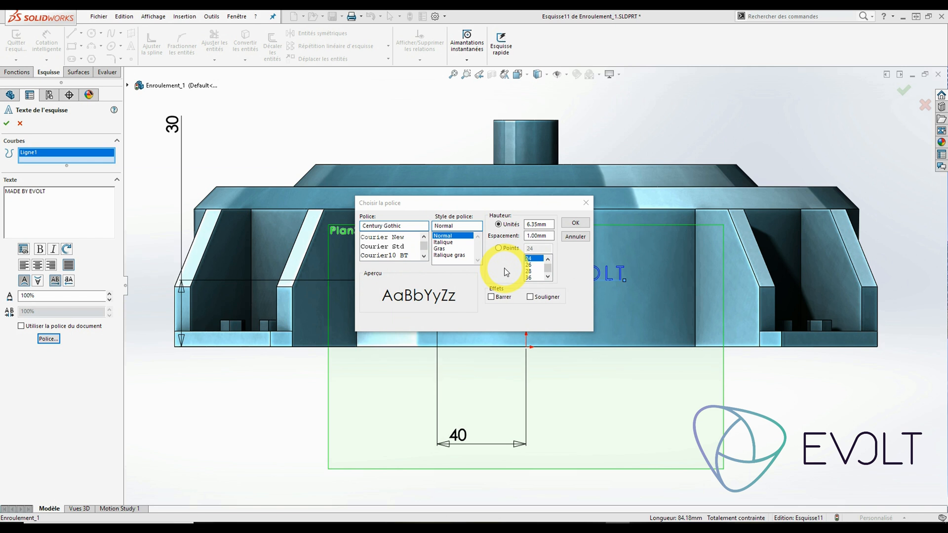
pyautogui.click(499, 249)
pyautogui.click(533, 266)
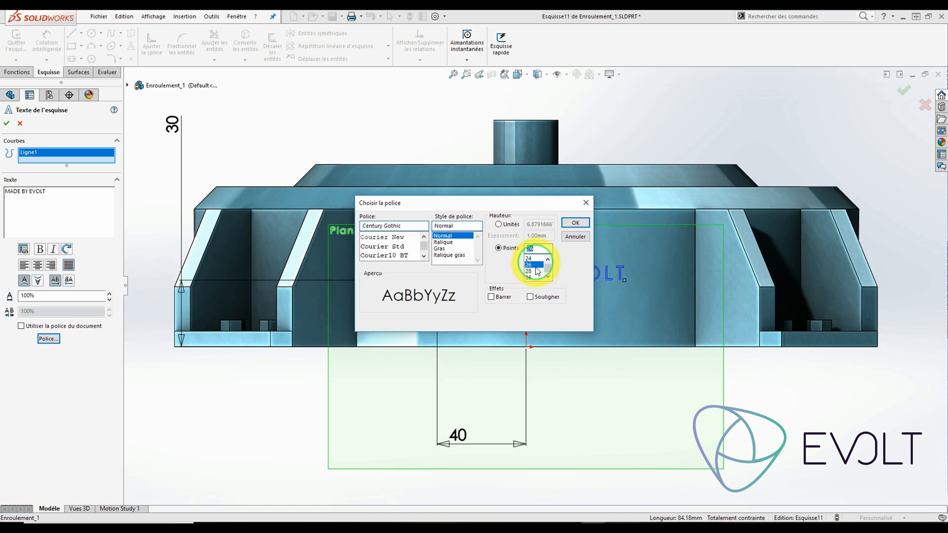
pyautogui.click(533, 277)
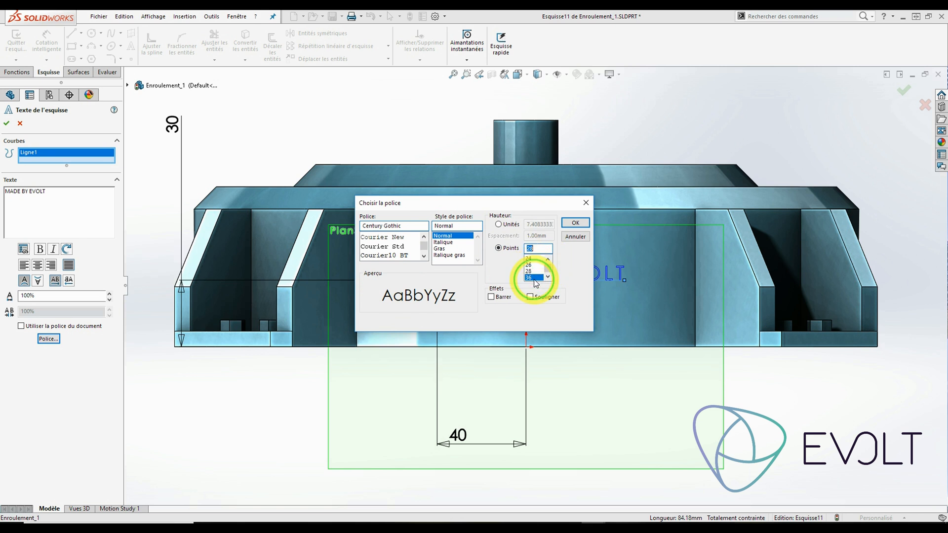
pyautogui.click(388, 247)
pyautogui.click(576, 223)
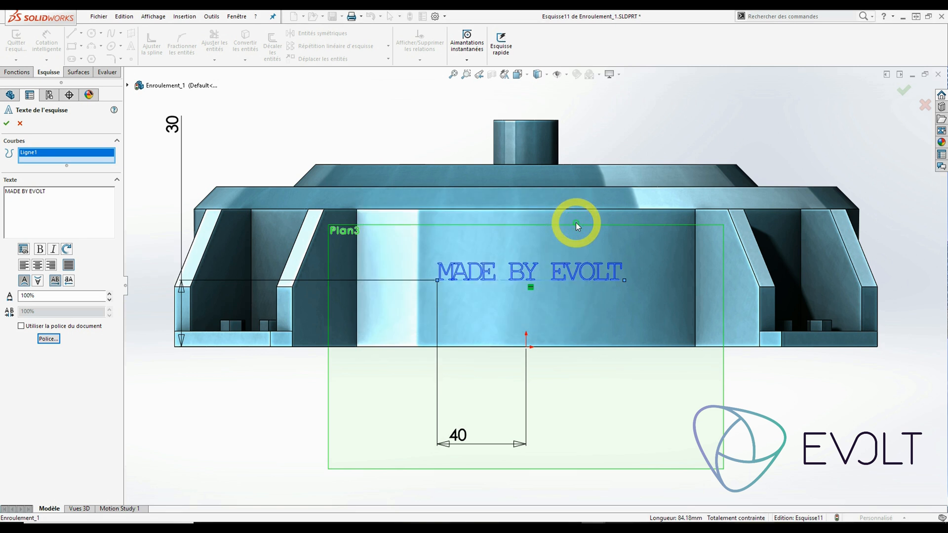
# Step: Inspect the letter contours for overlaps, restore the document font, and accept the sketch text
pyautogui.scroll(-5, 476, 279)
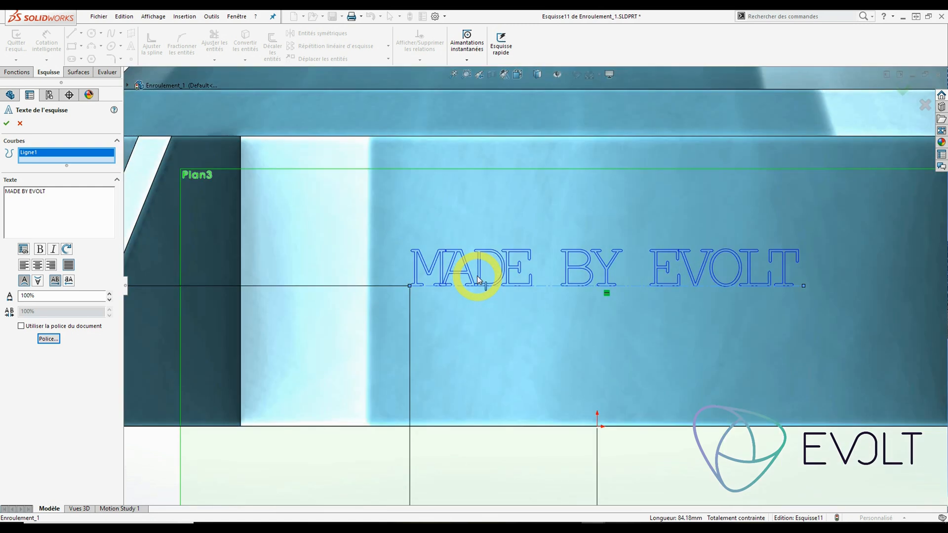
pyautogui.scroll(-8, 460, 274)
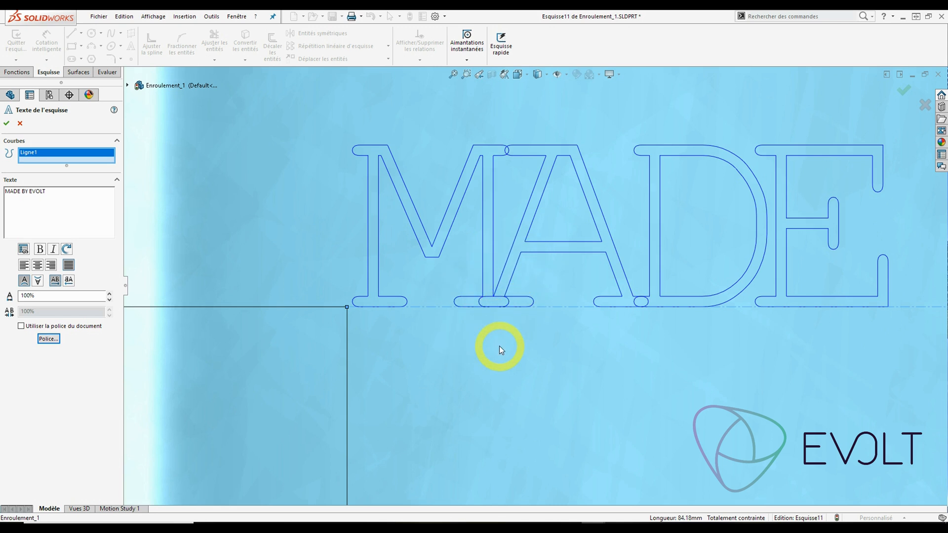
pyautogui.scroll(5, 570, 284)
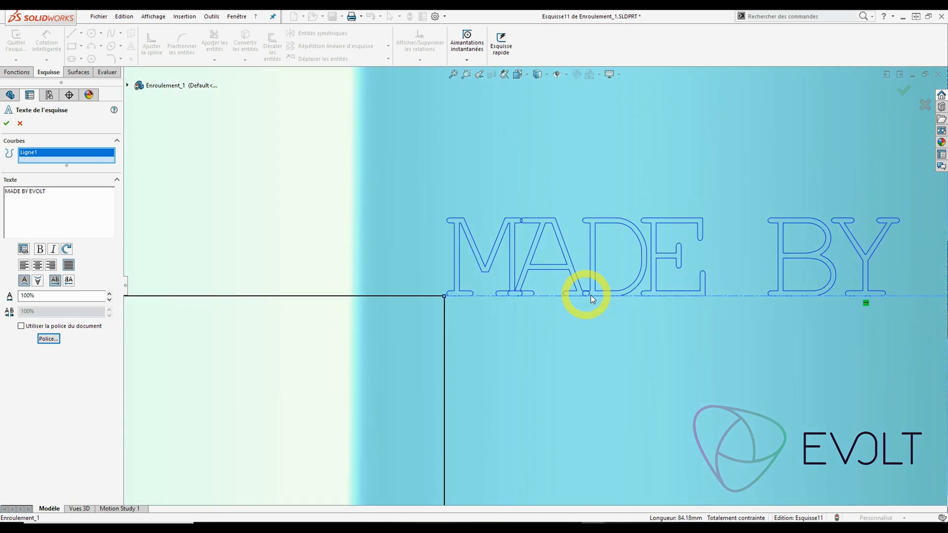
pyautogui.scroll(-2, 781, 283)
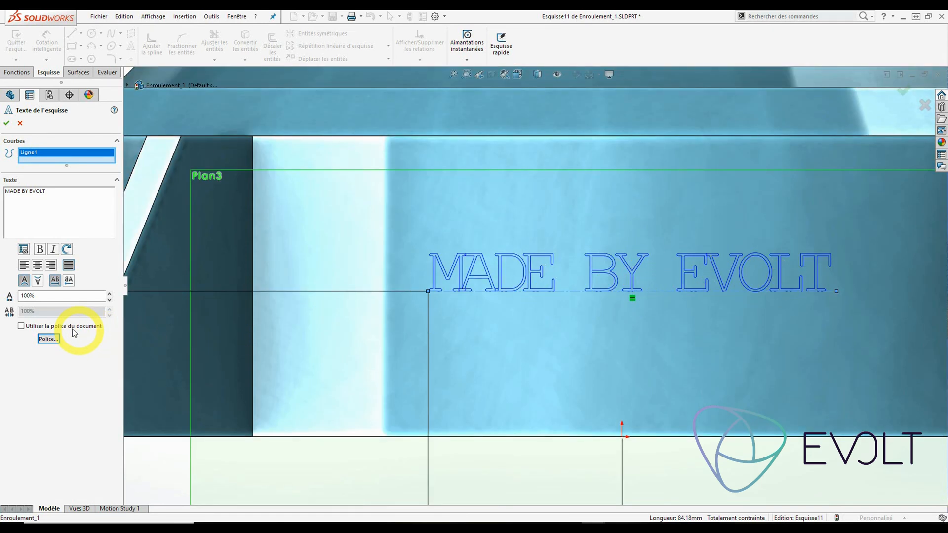
pyautogui.click(20, 326)
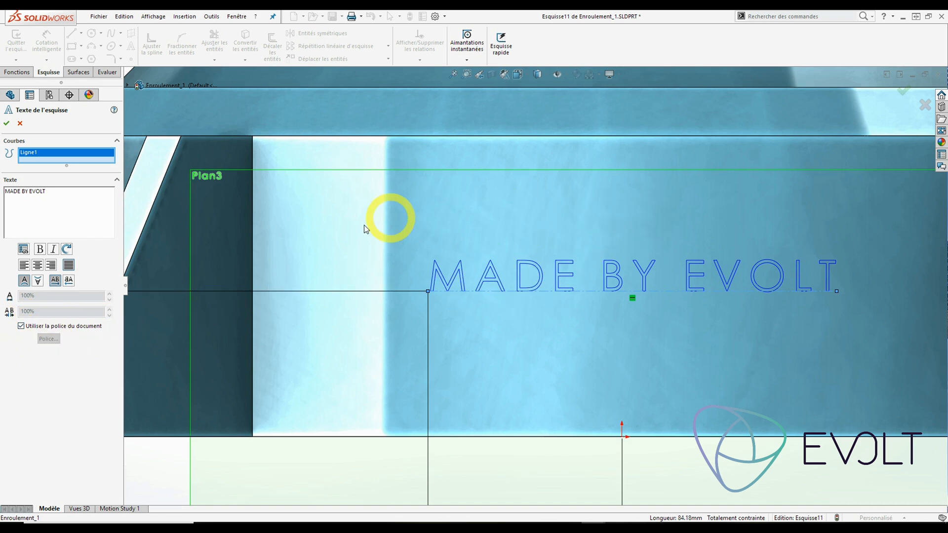
pyautogui.click(6, 124)
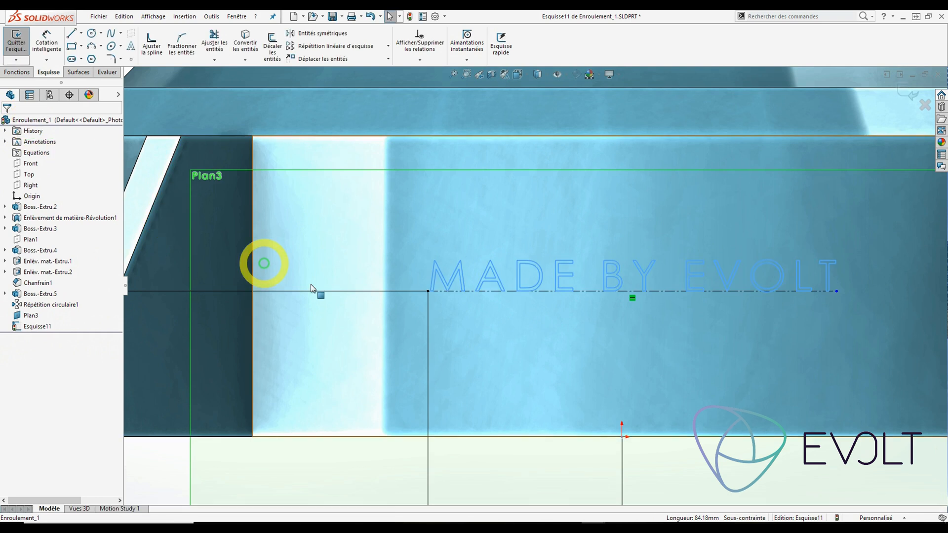
# Step: Check the text's position relative to the cylindrical side face and exit the sketch
pyautogui.moveTo(630, 347)
pyautogui.mouseDown(button='middle')
pyautogui.moveTo(624, 317)
pyautogui.moveTo(604, 345)
pyautogui.moveTo(606, 378)
pyautogui.moveTo(660, 350)
pyautogui.moveTo(760, 207)
pyautogui.mouseUp(button='middle')
pyautogui.scroll(-1, 818, 137)
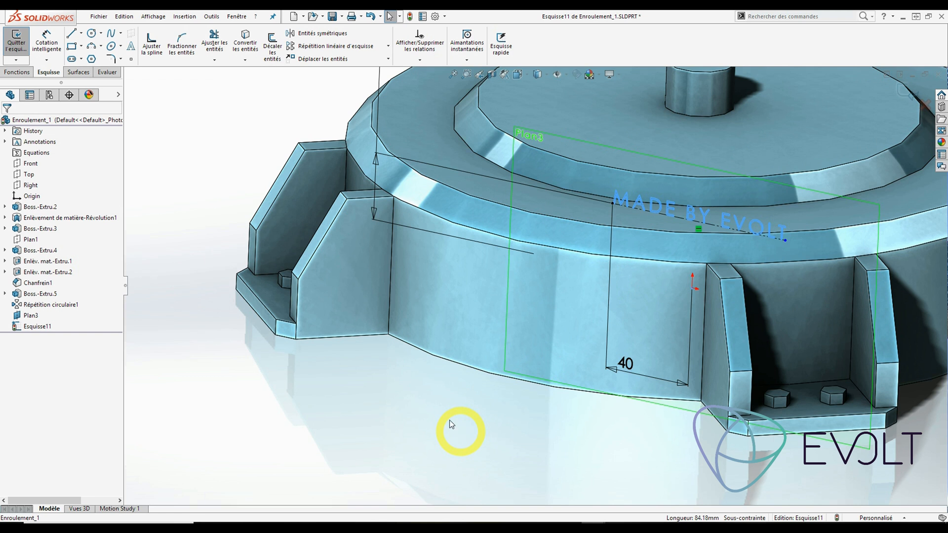
pyautogui.click(13, 71)
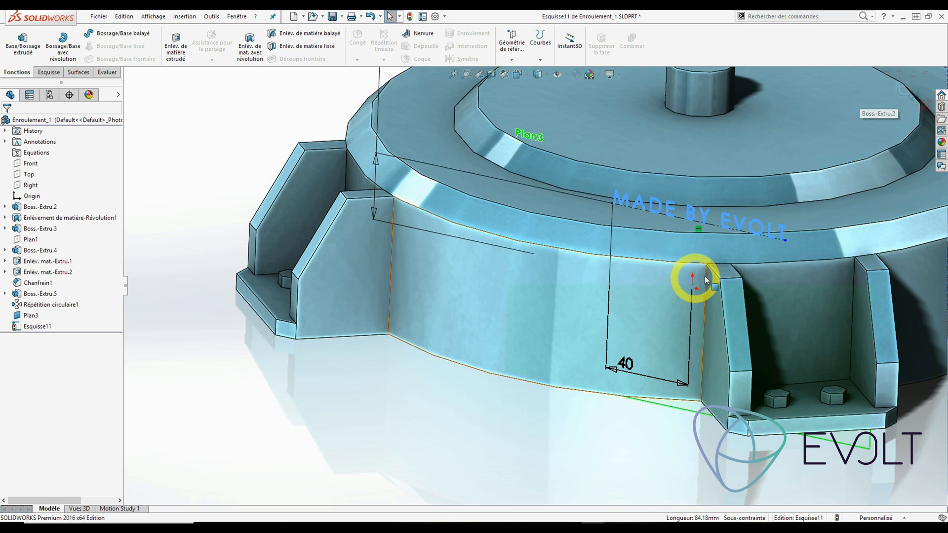
pyautogui.click(915, 96)
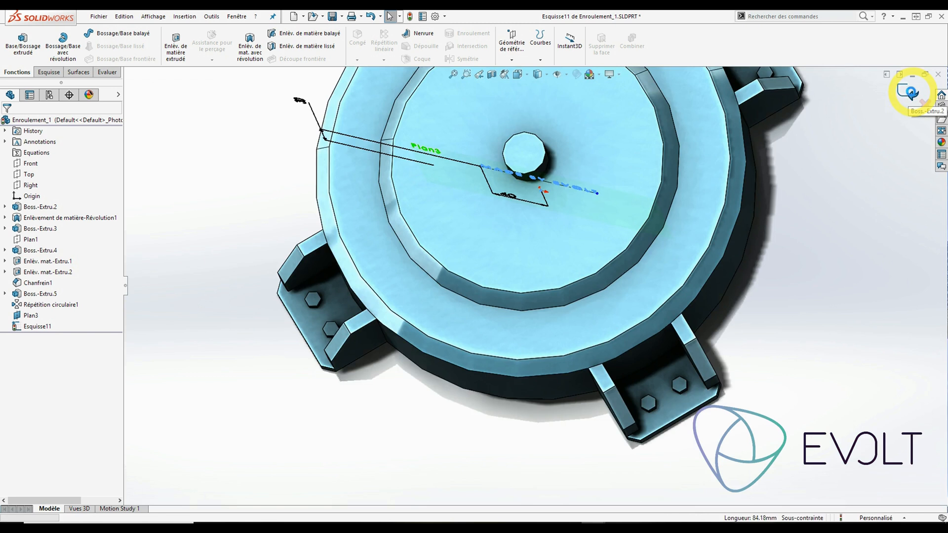
# Step: Search the commands for "enrou" and add the Enroulement command to the Features command set
pyautogui.click(784, 17)
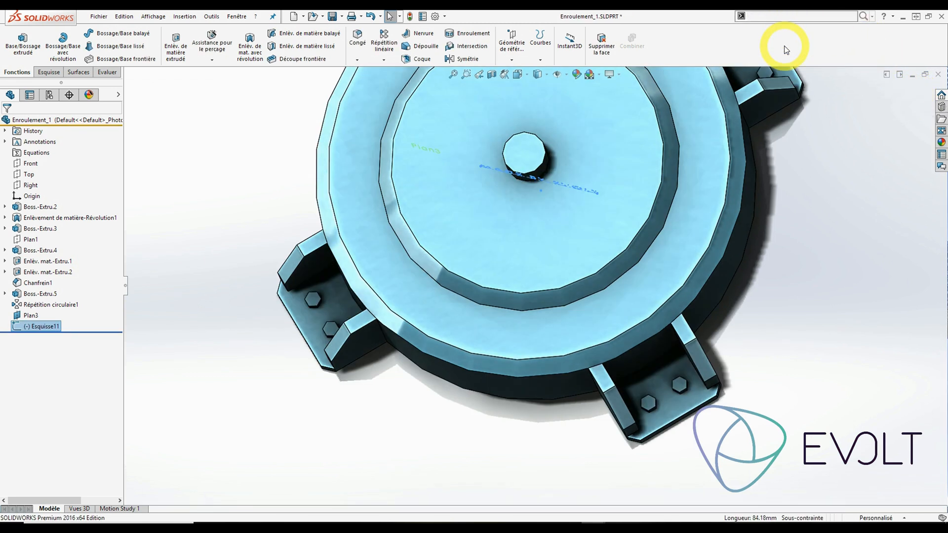
pyautogui.write('enrou')
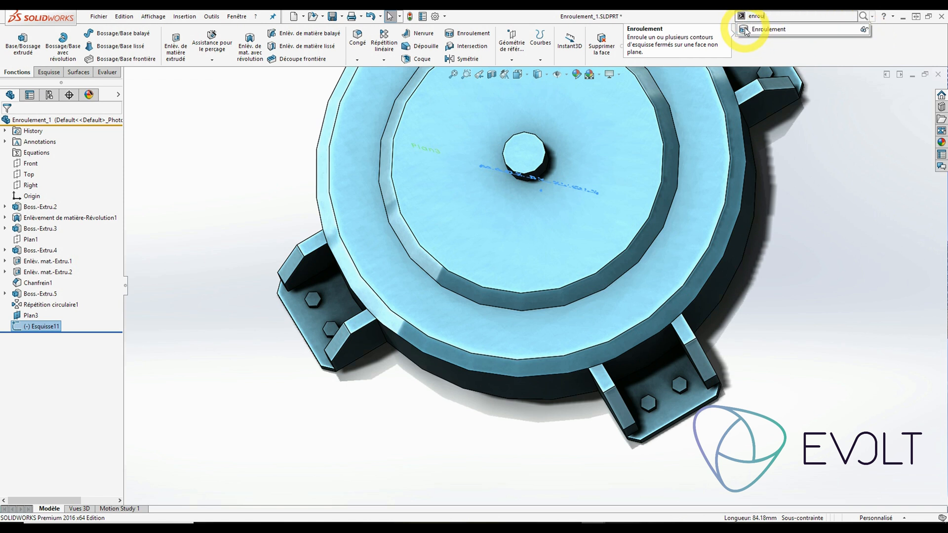
pyautogui.moveTo(745, 31); pyautogui.dragTo(688, 46)
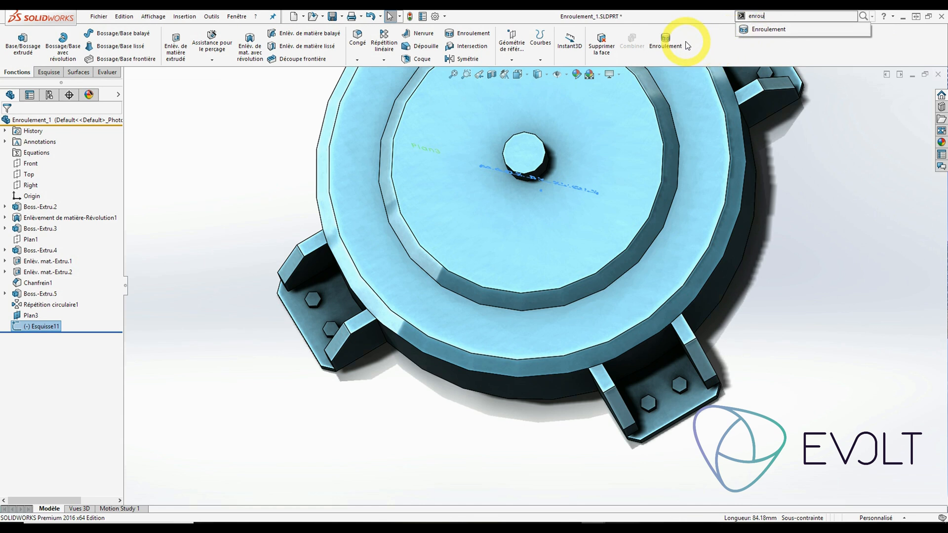
pyautogui.click(862, 188)
# Step: Start an Enroulement feature using the "MADE BY EVOLT" sketch, Esquisse11, as the source sketch
pyautogui.moveTo(813, 209); pyautogui.dragTo(792, 100, button='middle')
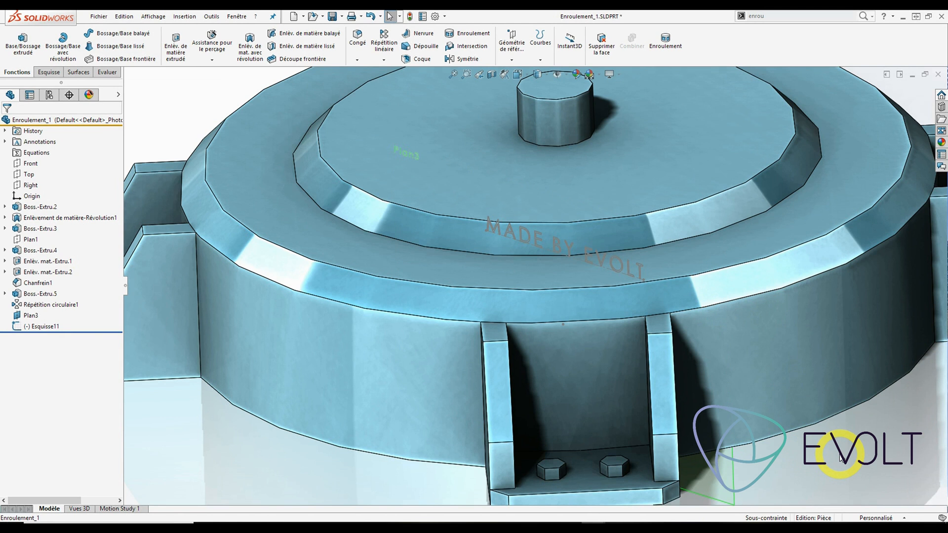
pyautogui.click(671, 46)
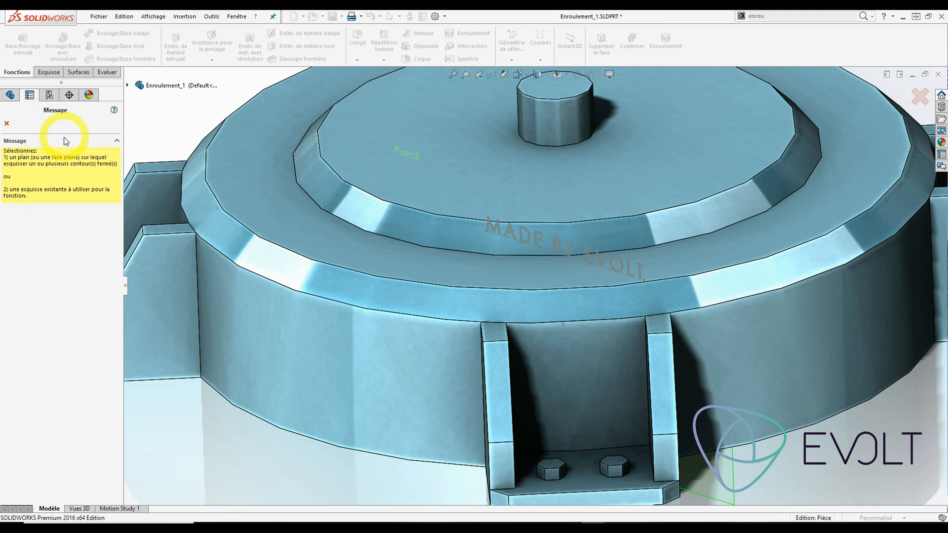
pyautogui.click(128, 86)
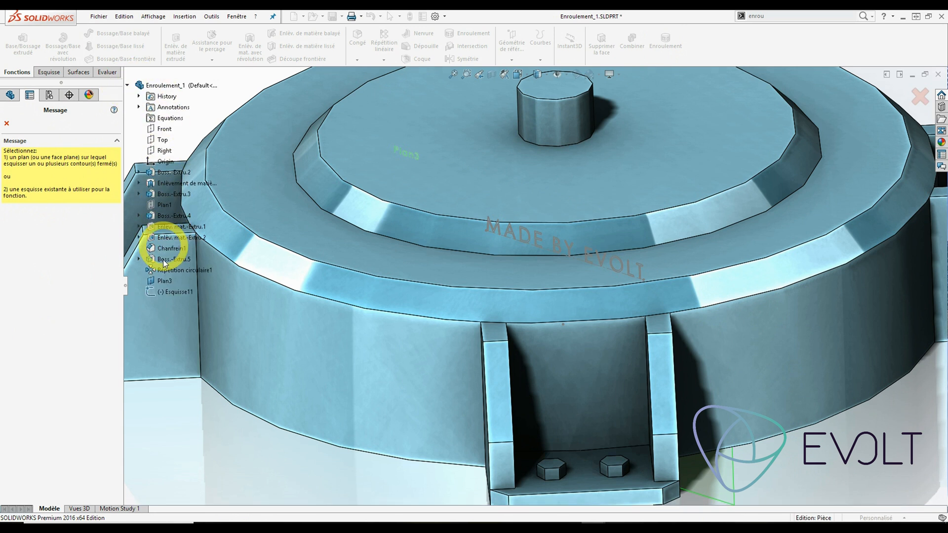
pyautogui.click(159, 291)
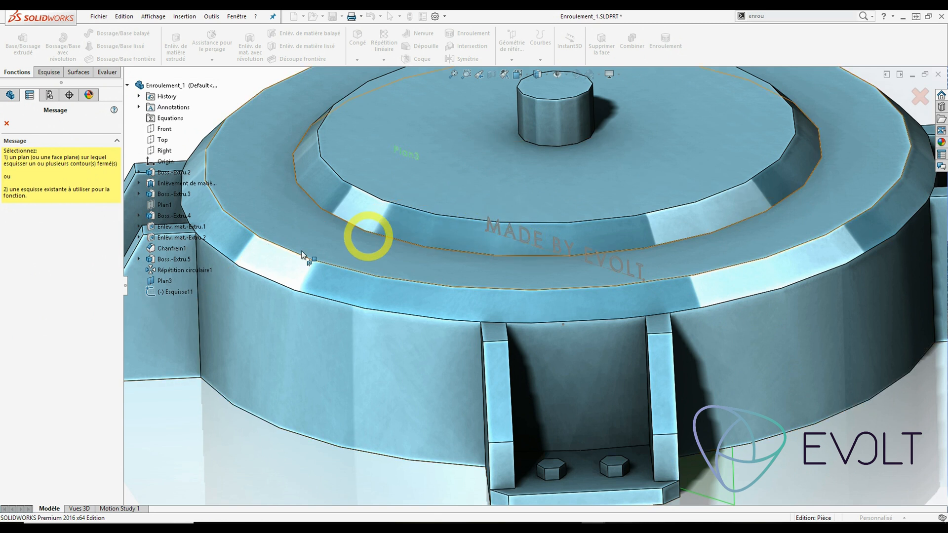
pyautogui.click(181, 292)
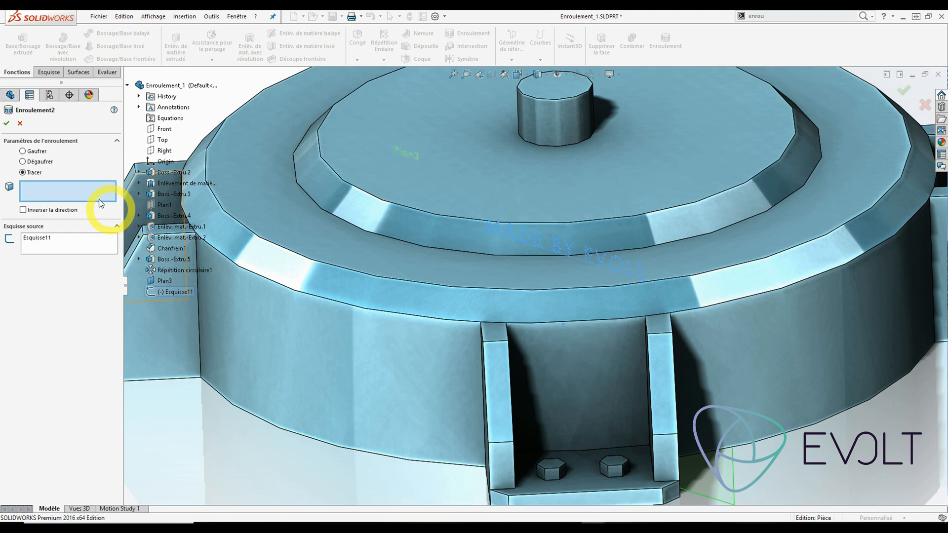
# Step: Compare the Gaufrer, Dégaufrer and Tracer wrap types for the text
pyautogui.click(29, 151)
pyautogui.click(33, 164)
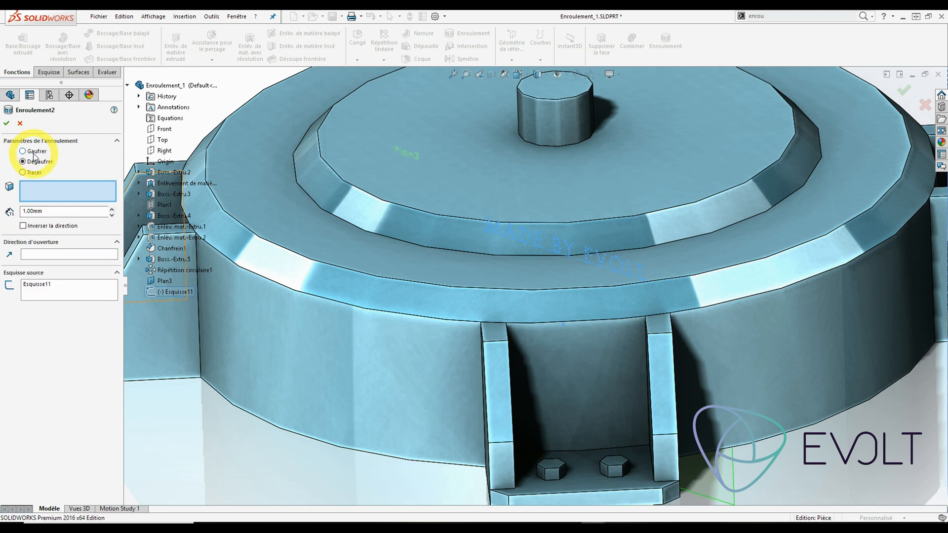
pyautogui.click(36, 173)
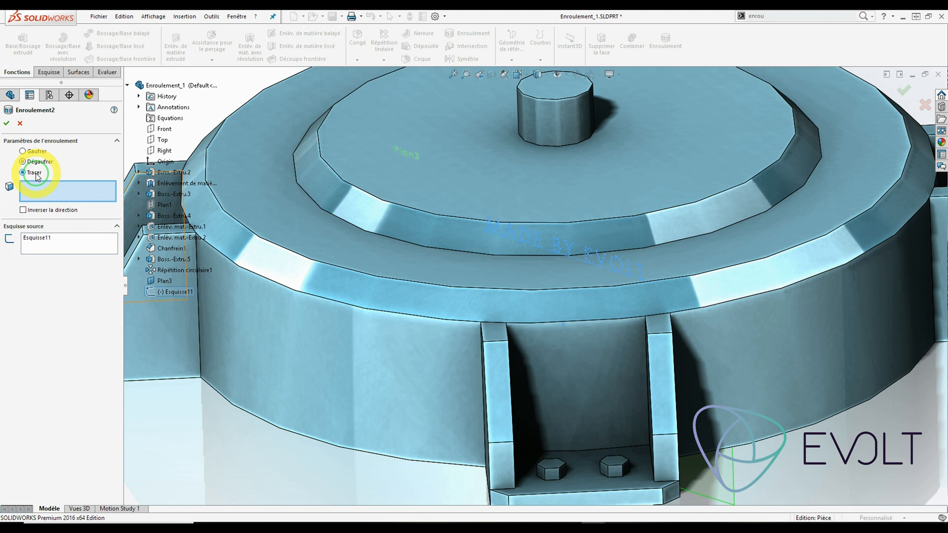
pyautogui.click(30, 152)
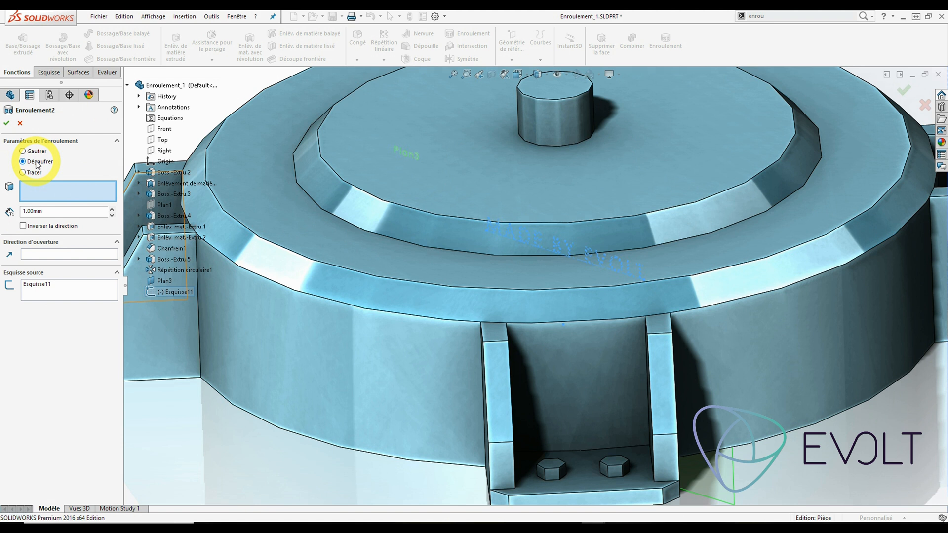
pyautogui.click(39, 173)
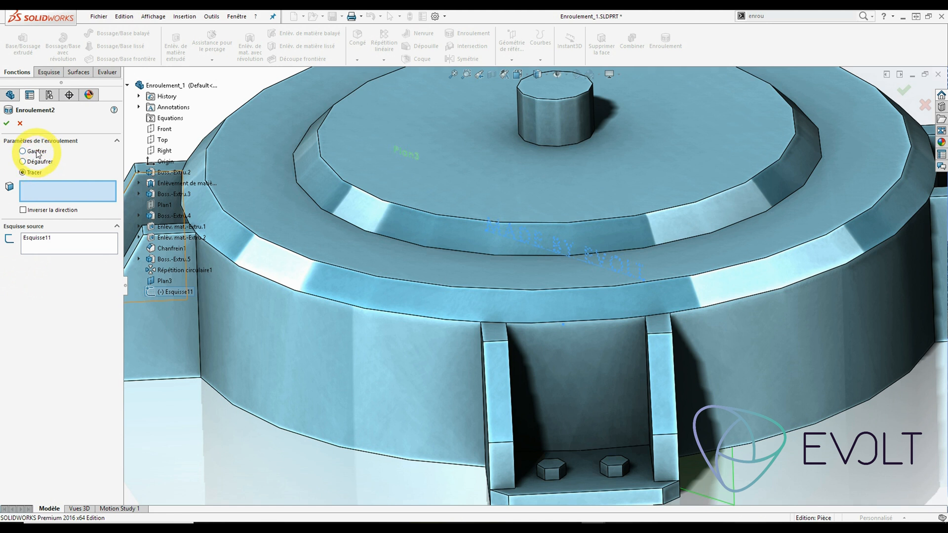
# Step: Wrap the text onto the cylindrical side face as Gaufrer with a 1.00 mm thickness and accept the feature
pyautogui.click(35, 154)
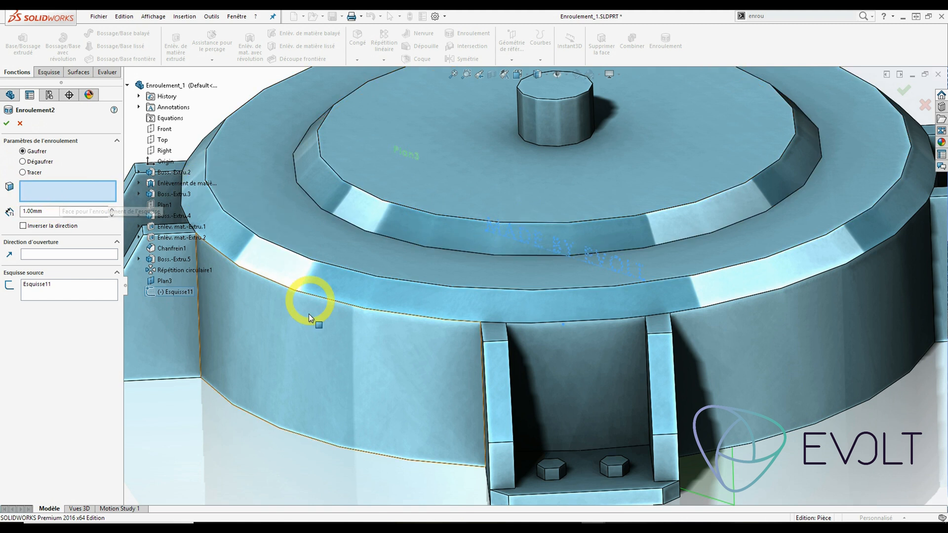
pyautogui.click(306, 342)
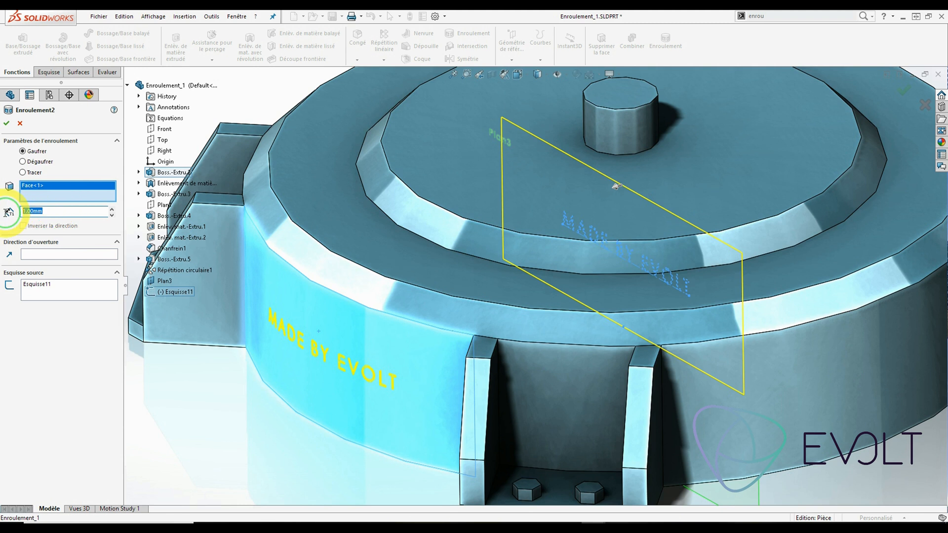
pyautogui.doubleClick(47, 211)
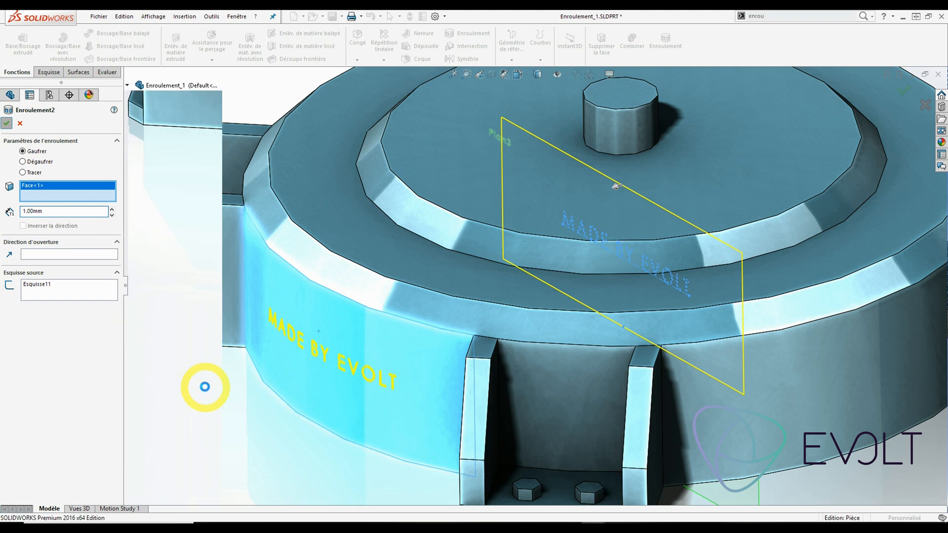
pyautogui.scroll(5, 300, 360)
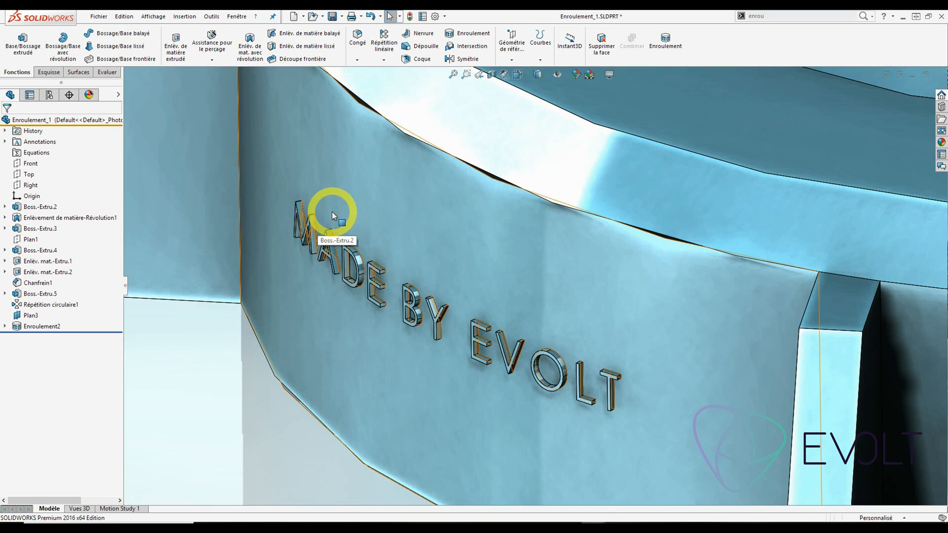
# Step: Start a constant-size Congé and select all the edges where the raised letters meet the cylindrical face
pyautogui.scroll(-6, 332, 212)
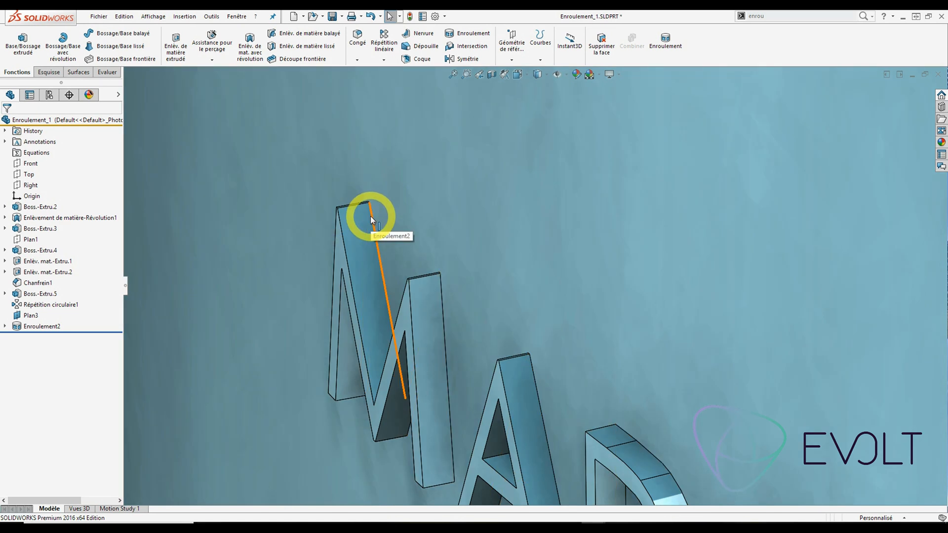
pyautogui.click(372, 222)
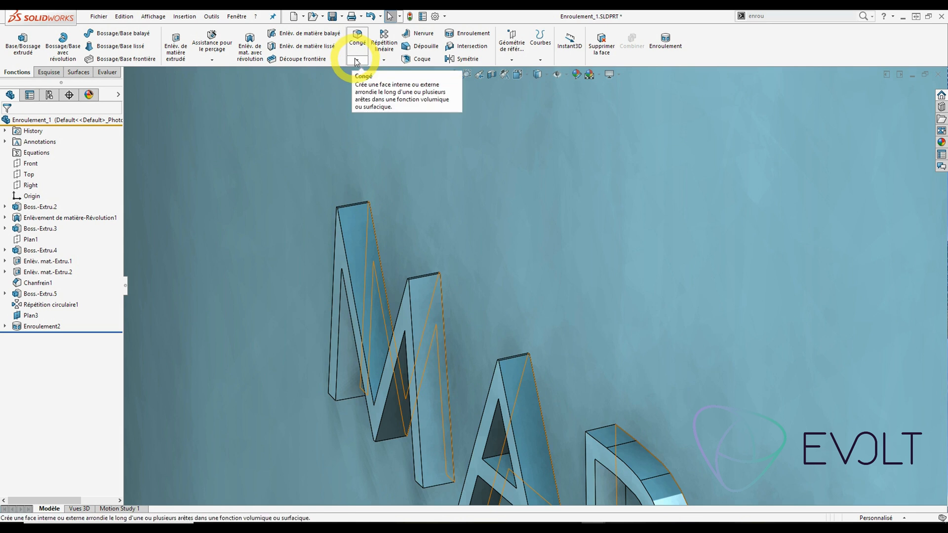
pyautogui.click(357, 38)
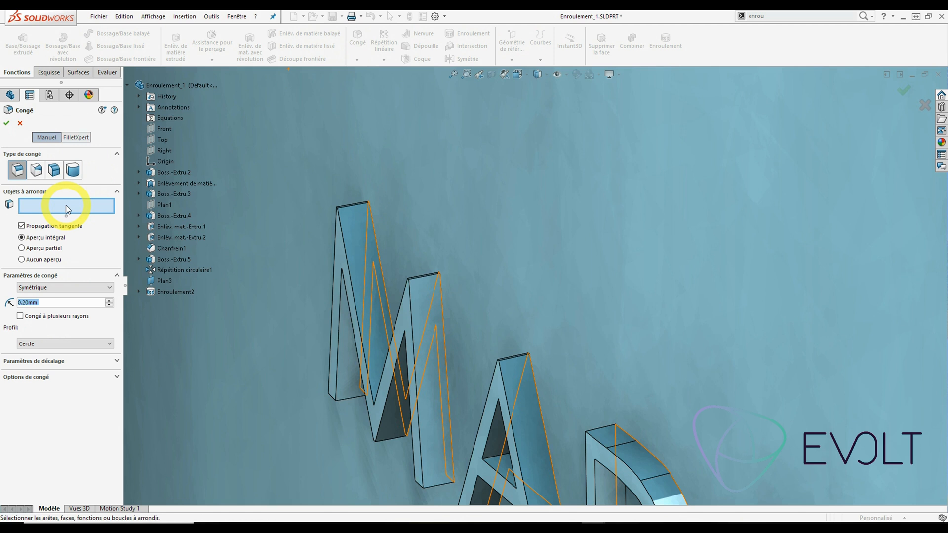
pyautogui.click(67, 207)
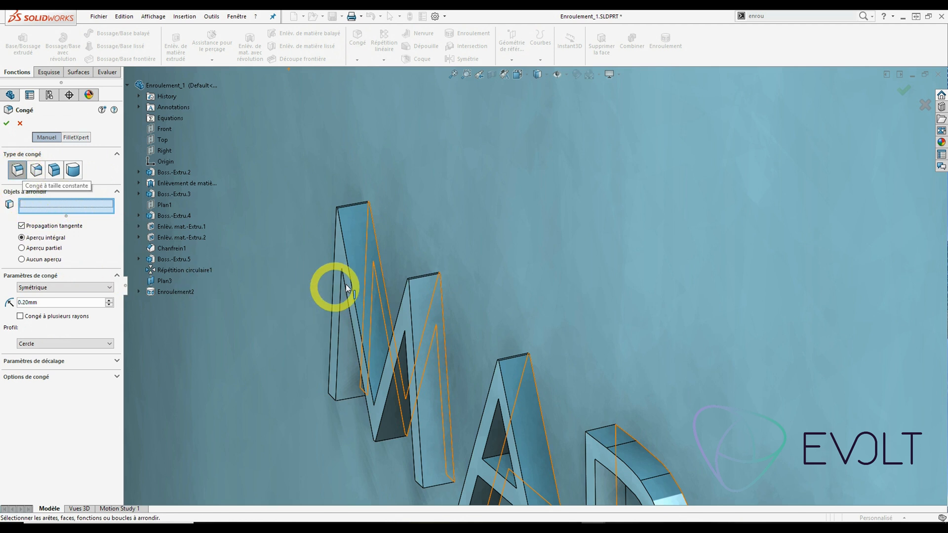
pyautogui.click(376, 236)
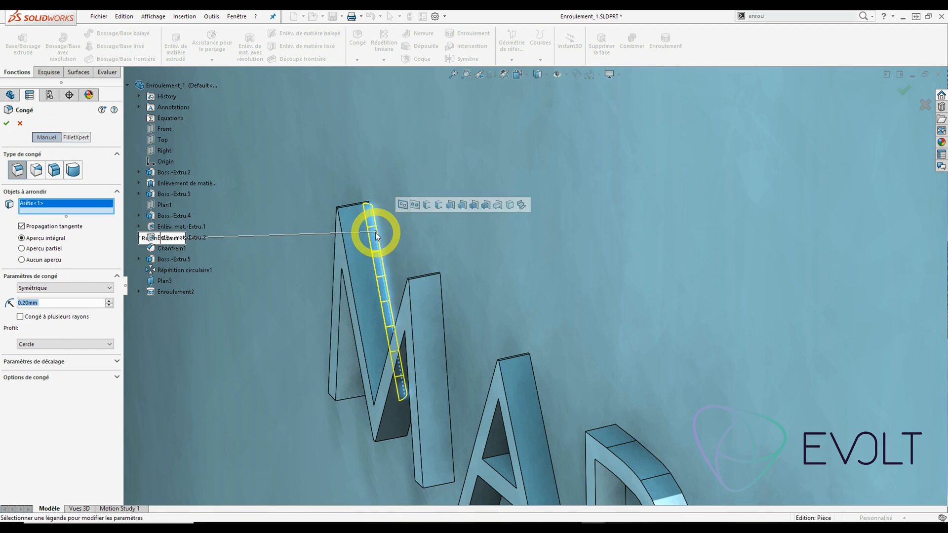
pyautogui.click(414, 206)
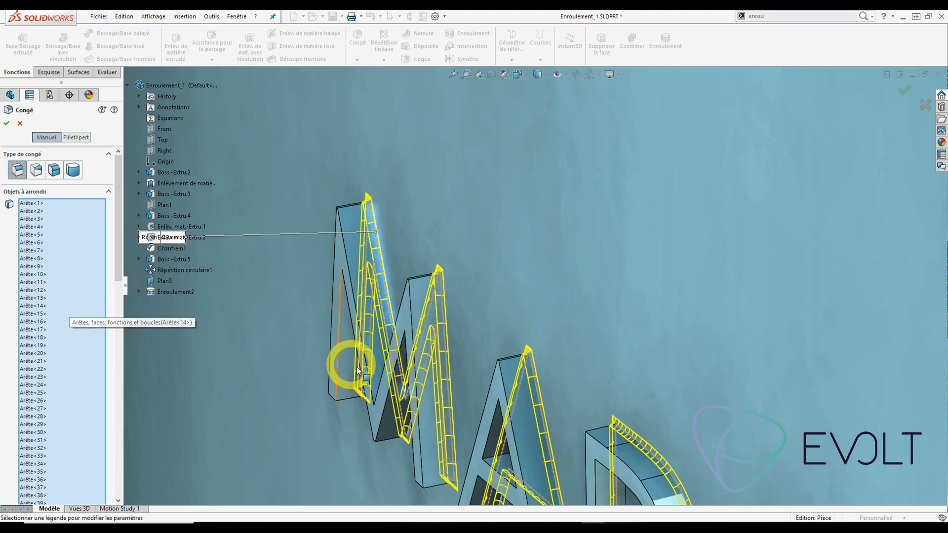
# Step: Check the fillet preview along the whole text, apply the fillet with a 0.20 mm radius, and inspect the letters
pyautogui.scroll(10, 359, 370)
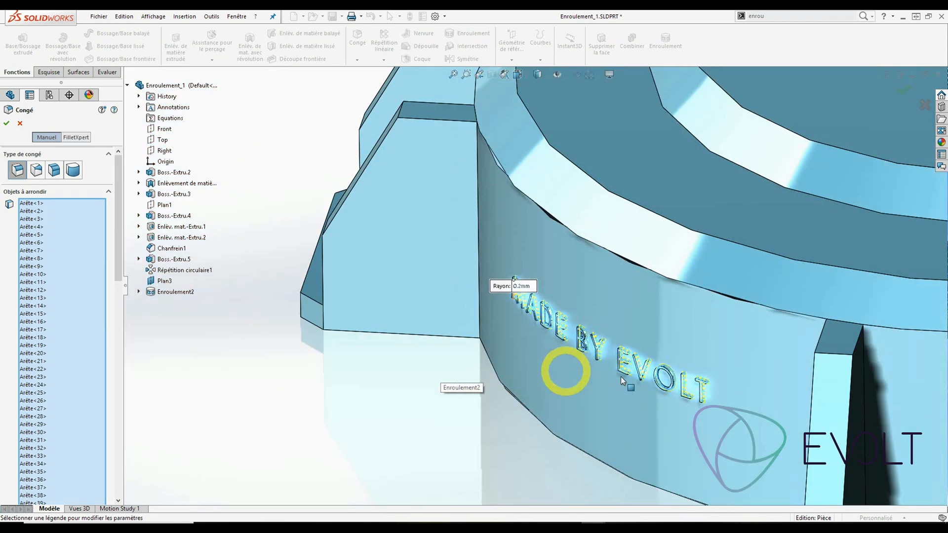
pyautogui.scroll(-4, 621, 378)
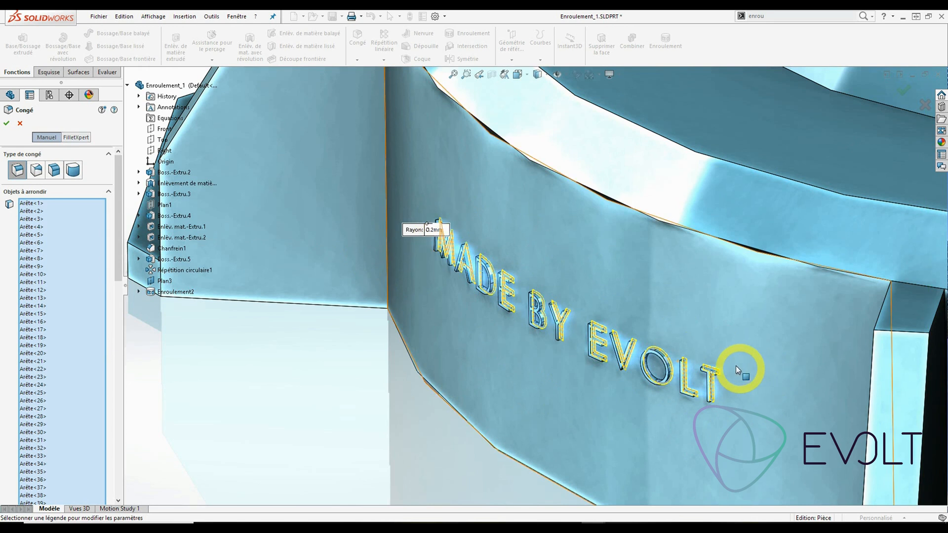
pyautogui.scroll(-5, 735, 345)
pyautogui.scroll(6, 632, 261)
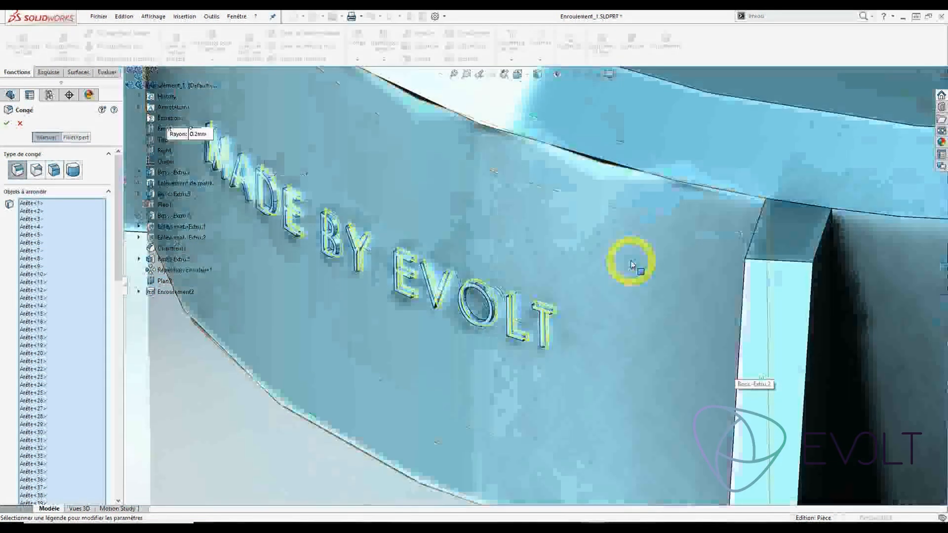
pyautogui.scroll(6, 631, 261)
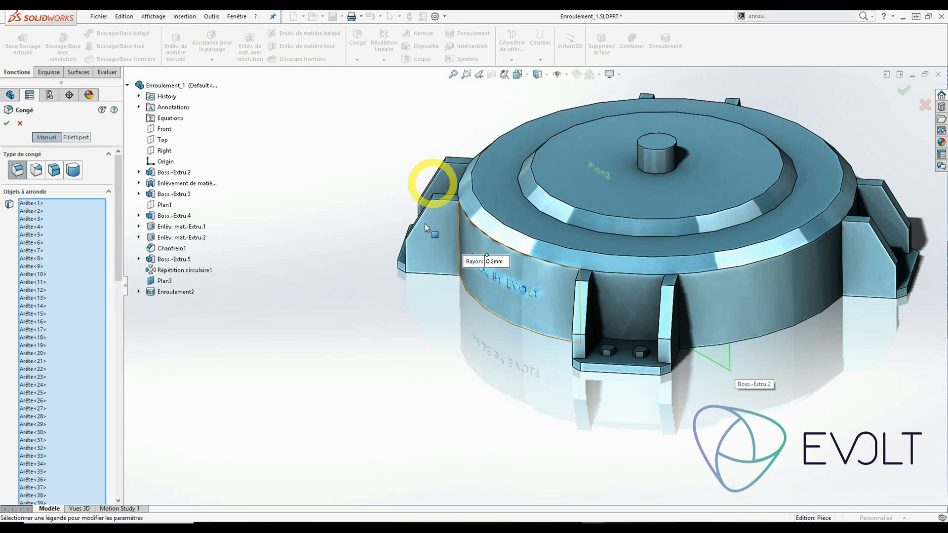
pyautogui.scroll(-5, 518, 267)
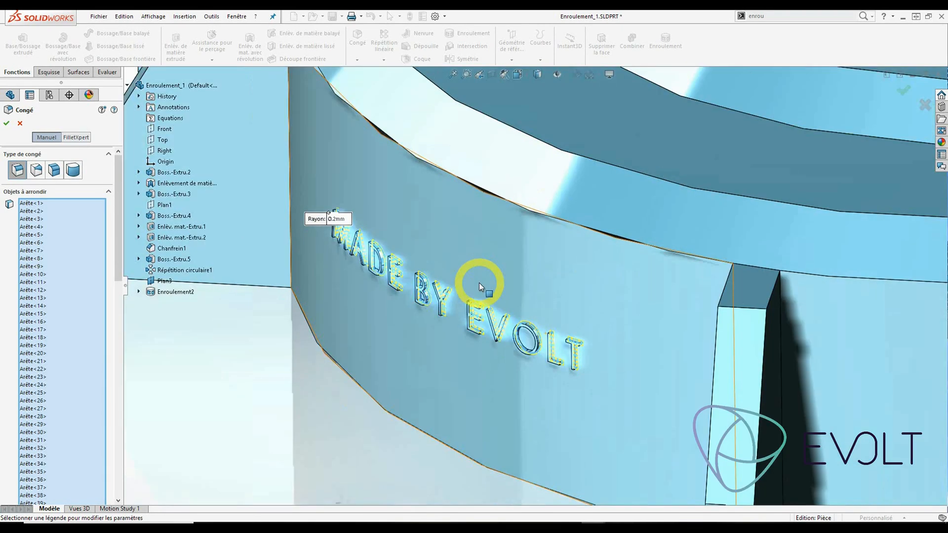
pyautogui.scroll(-2, 479, 283)
pyautogui.moveTo(120, 262); pyautogui.dragTo(115, 483)
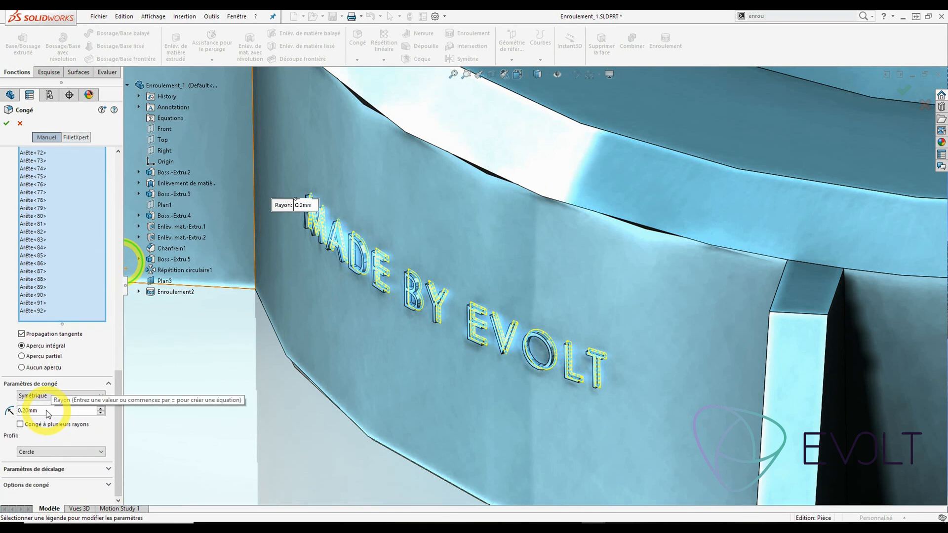
pyautogui.click(7, 123)
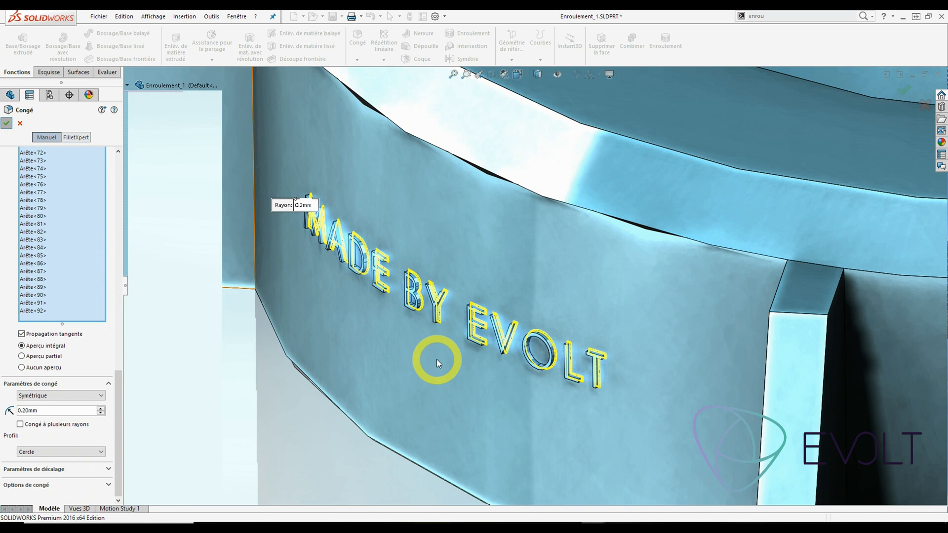
pyautogui.scroll(-5, 464, 305)
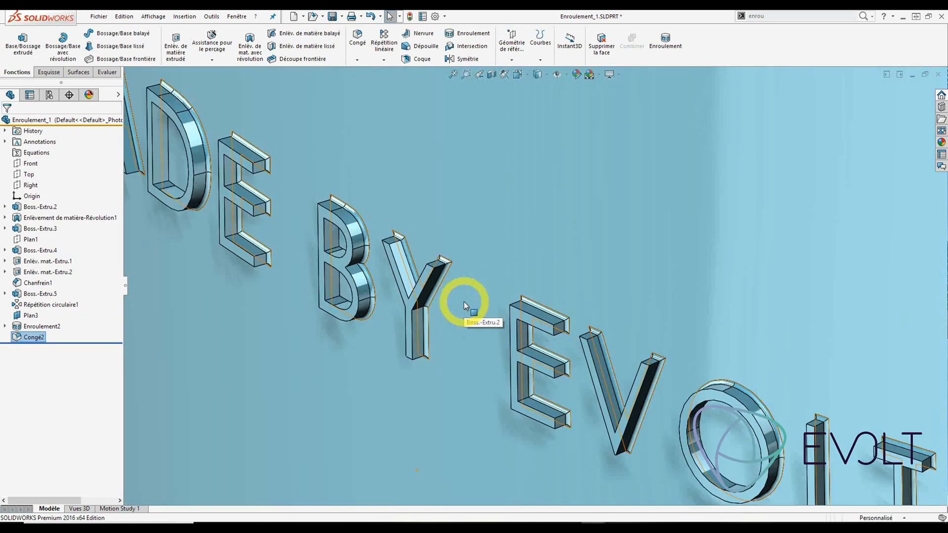
pyautogui.scroll(6, 464, 301)
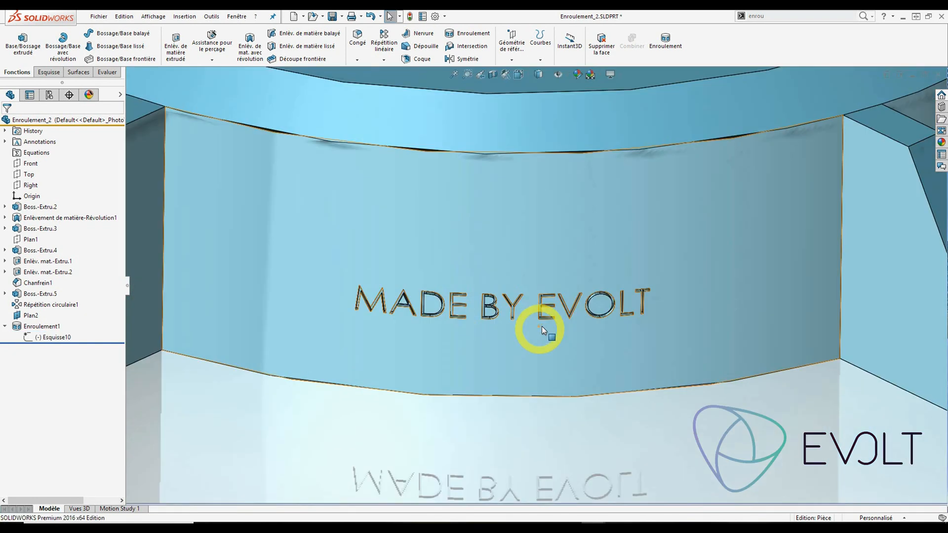
# Step: Examine the depth and curvature of the wrapped "MADE BY EVOLT" text in the Enroulement_2 part from several angles
pyautogui.moveTo(616, 281); pyautogui.dragTo(547, 267, button='middle')
pyautogui.scroll(3, 547, 268)
pyautogui.scroll(-9, 558, 274)
pyautogui.scroll(-4, 517, 285)
pyautogui.moveTo(482, 238)
pyautogui.mouseDown(button='middle')
pyautogui.moveTo(480, 225)
pyautogui.moveTo(473, 229)
pyautogui.mouseUp(button='middle')
pyautogui.scroll(2, 479, 238)
pyautogui.scroll(10, 484, 247)
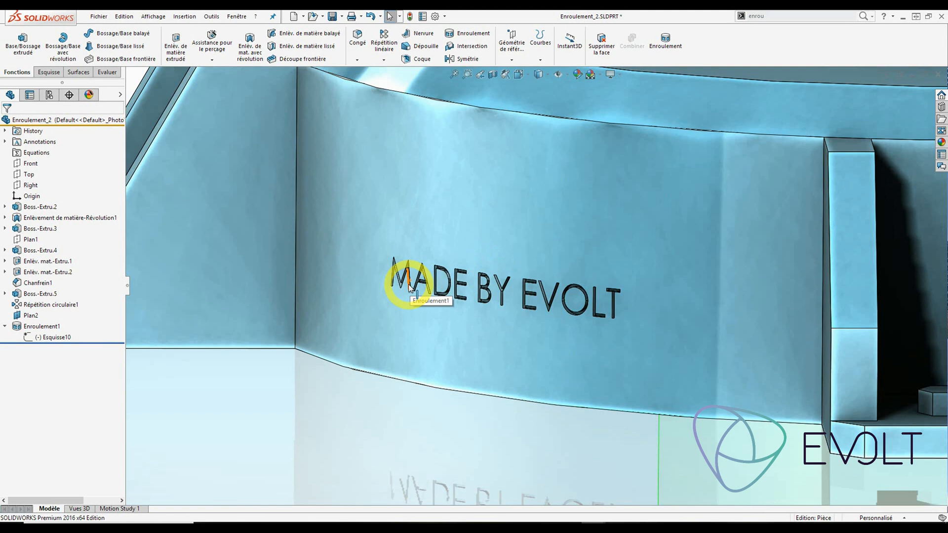
# Step: Switch to the Enroulement_3 part and examine the text contours on its cylindrical side face up close
pyautogui.hotkey('ctrl', 'Tab')
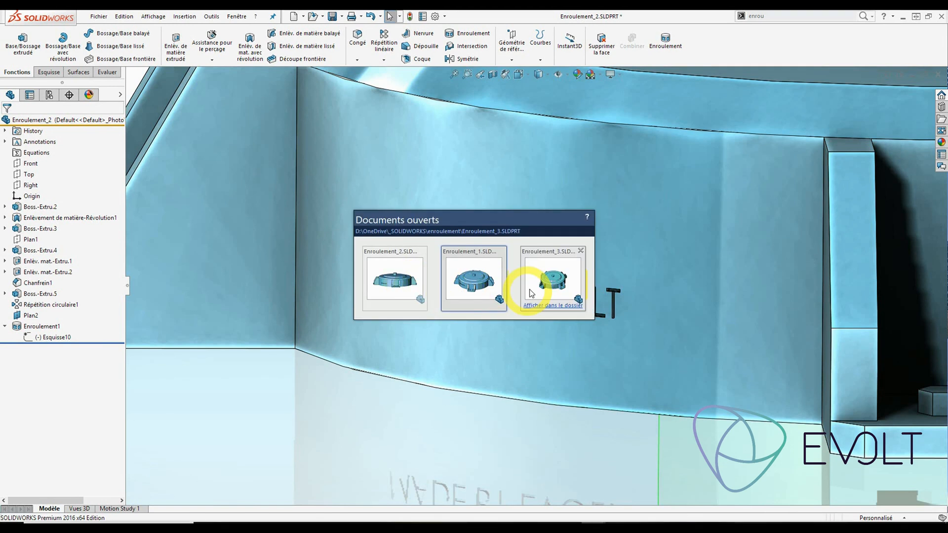
pyautogui.click(552, 289)
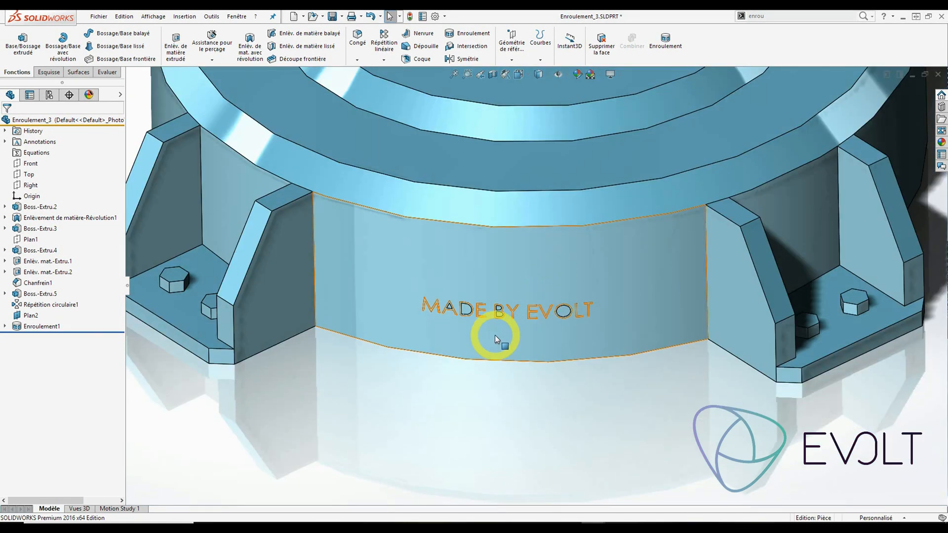
pyautogui.scroll(-8, 520, 280)
pyautogui.moveTo(528, 256); pyautogui.dragTo(502, 156, button='middle')
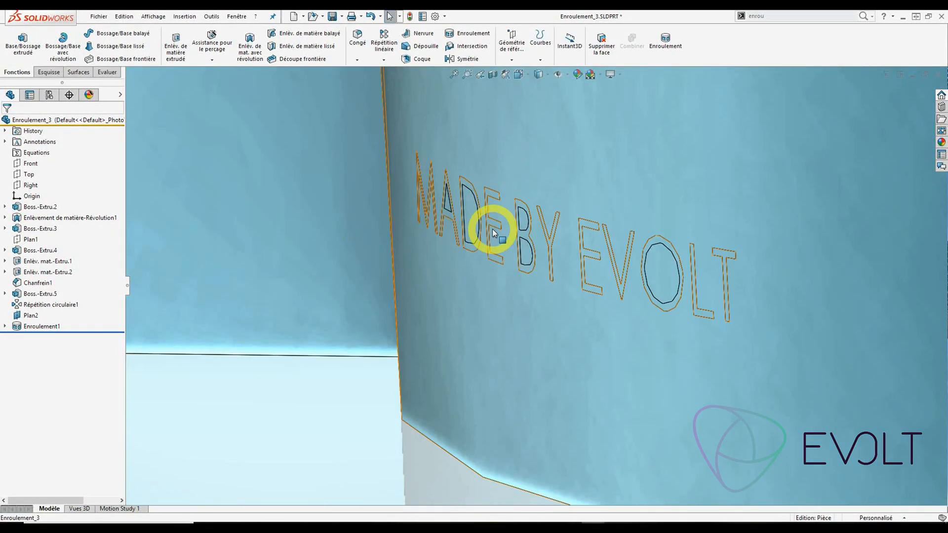
pyautogui.scroll(4, 552, 320)
pyautogui.moveTo(553, 320); pyautogui.dragTo(631, 287, button='middle')
pyautogui.scroll(-5, 631, 287)
# Step: Select the letter O's face and the surrounding cylindrical face to check how the text divides it, and clear the selection
pyautogui.click(582, 250)
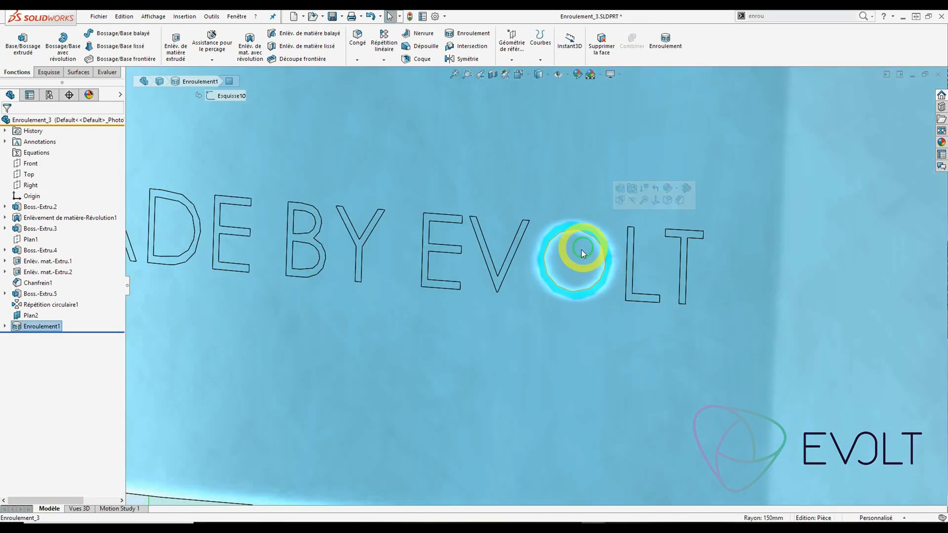
pyautogui.click(583, 155)
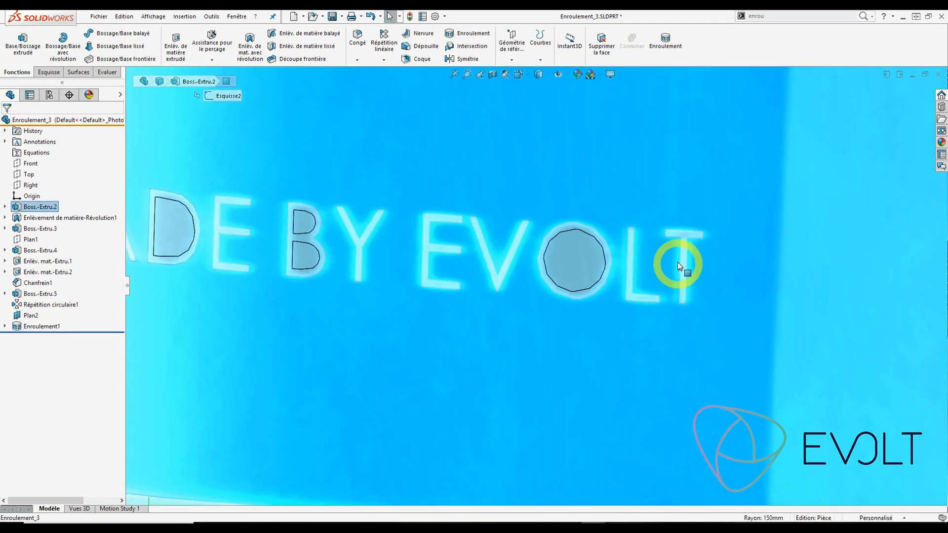
pyautogui.scroll(6, 625, 345)
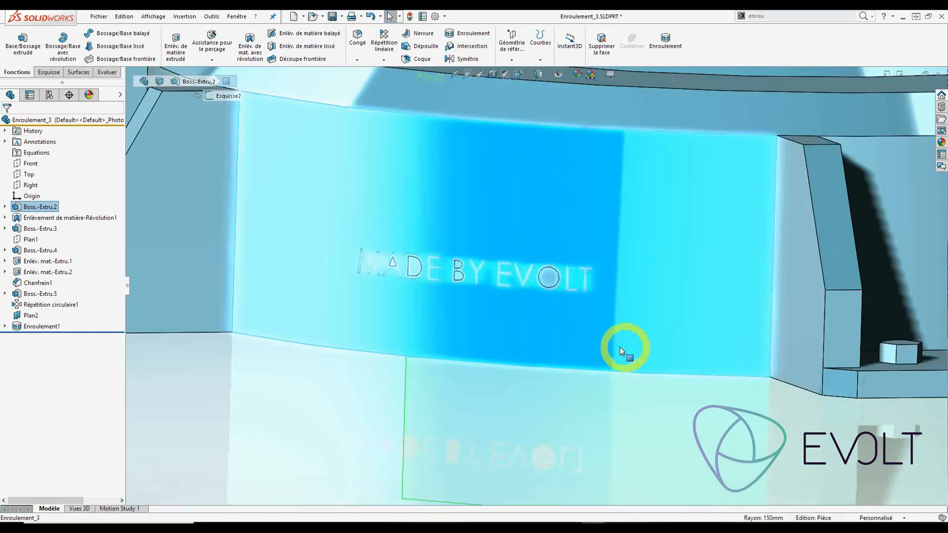
pyautogui.click(558, 387)
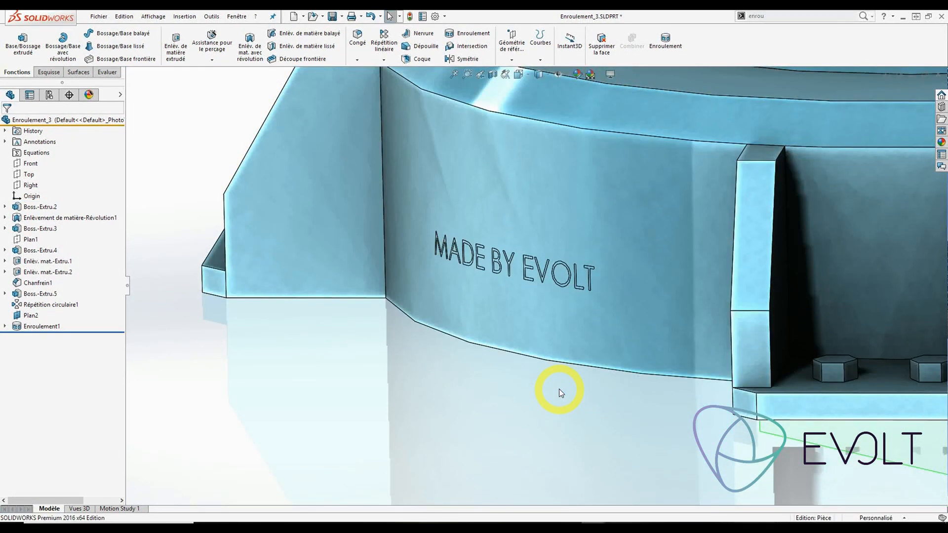